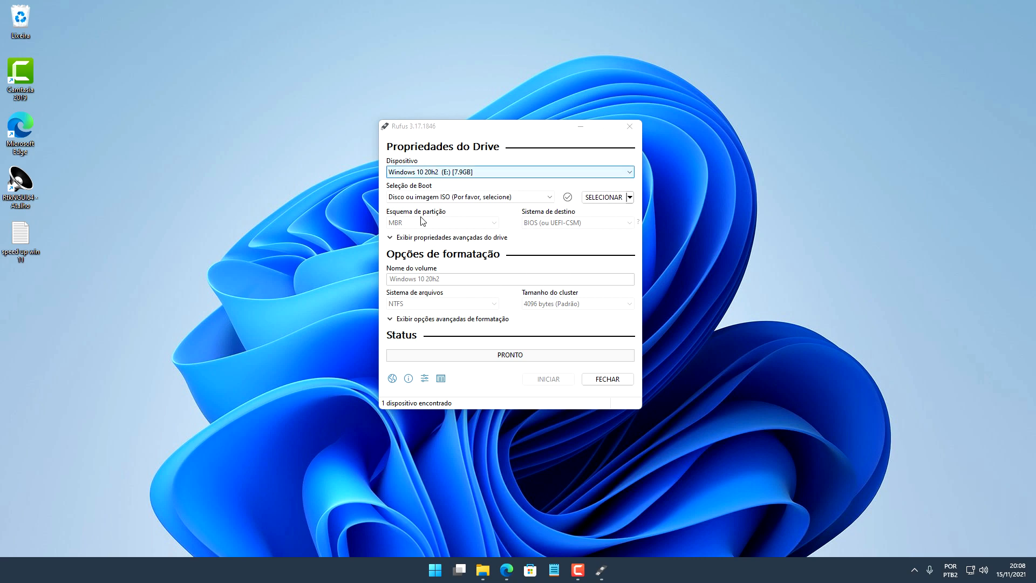
# Step: Locate the WindowsPCHealthCheckSetup installer in the Downloads folder of the BACKUP (F:) drive
pyautogui.click(491, 301)
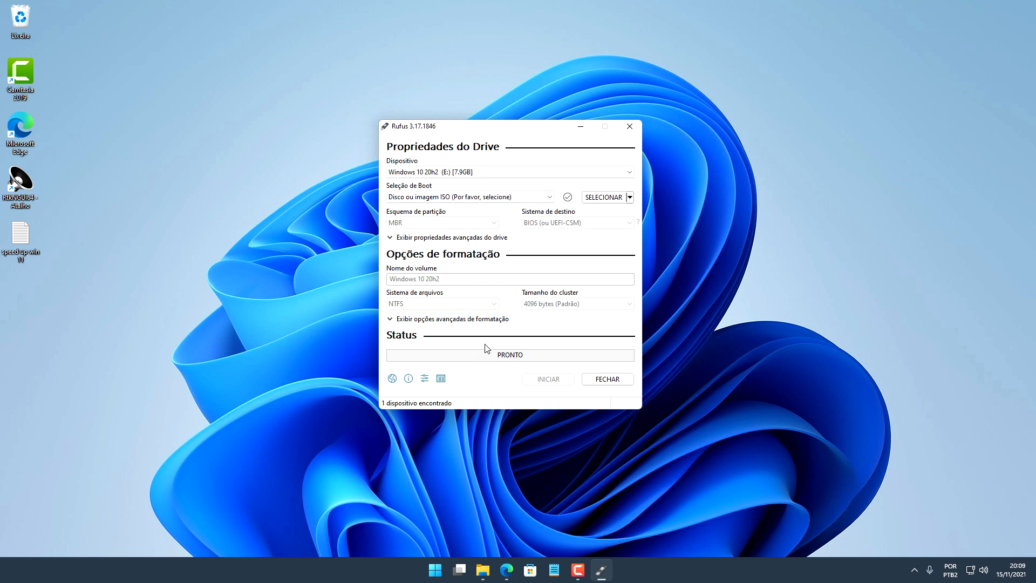
pyautogui.click(435, 570)
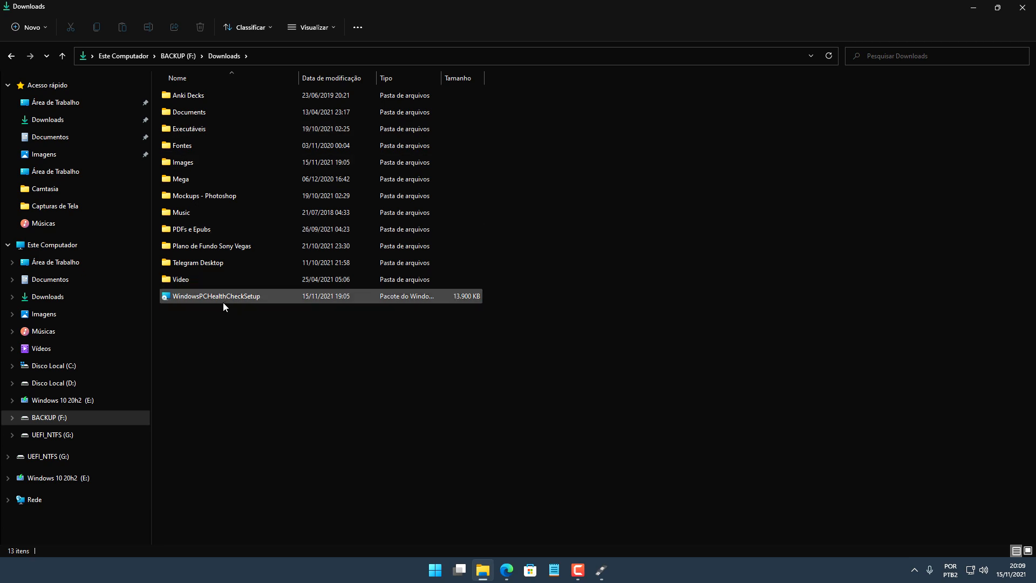
pyautogui.click(224, 300)
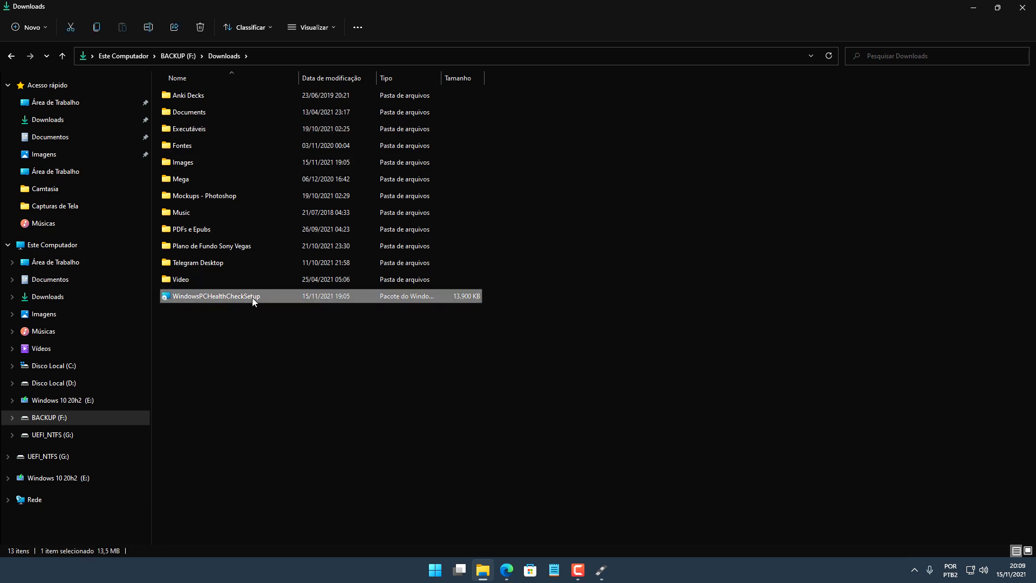
pyautogui.click(974, 7)
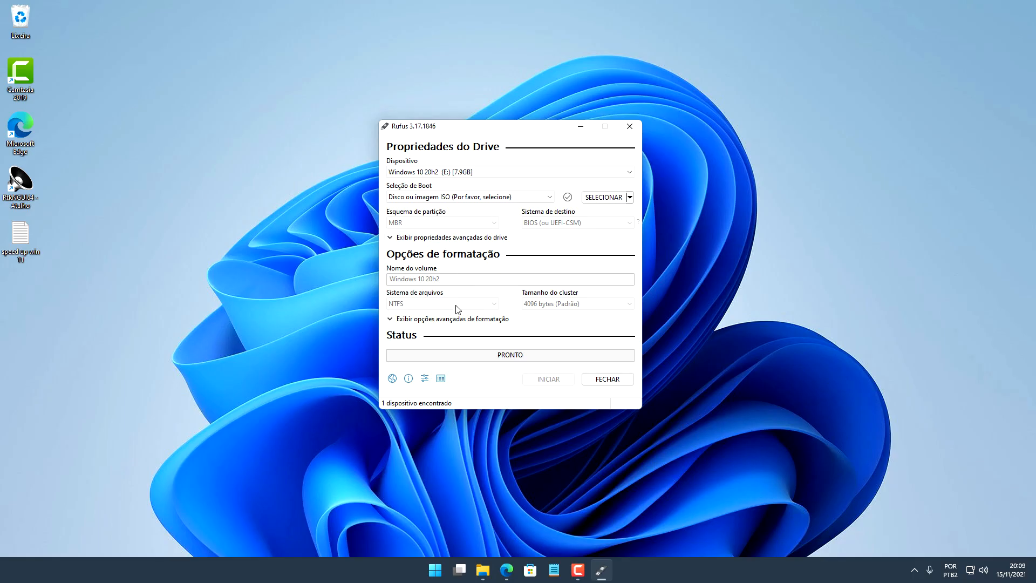
# Step: Switch to PC Health Check, run the Windows 11 compatibility check and review the full list of requirement results
pyautogui.click(432, 571)
pyautogui.click(435, 430)
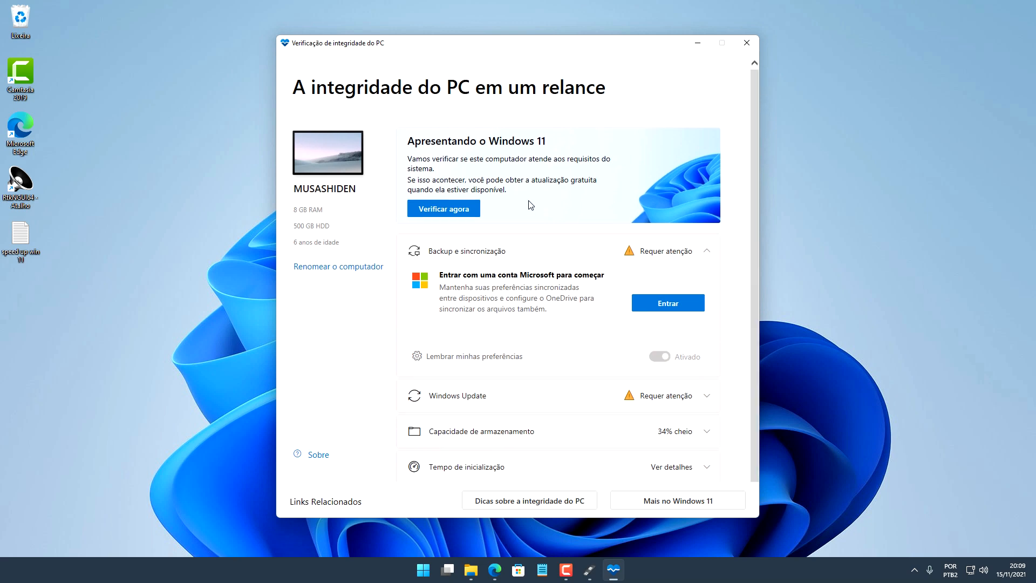
pyautogui.scroll(-1, 530, 205)
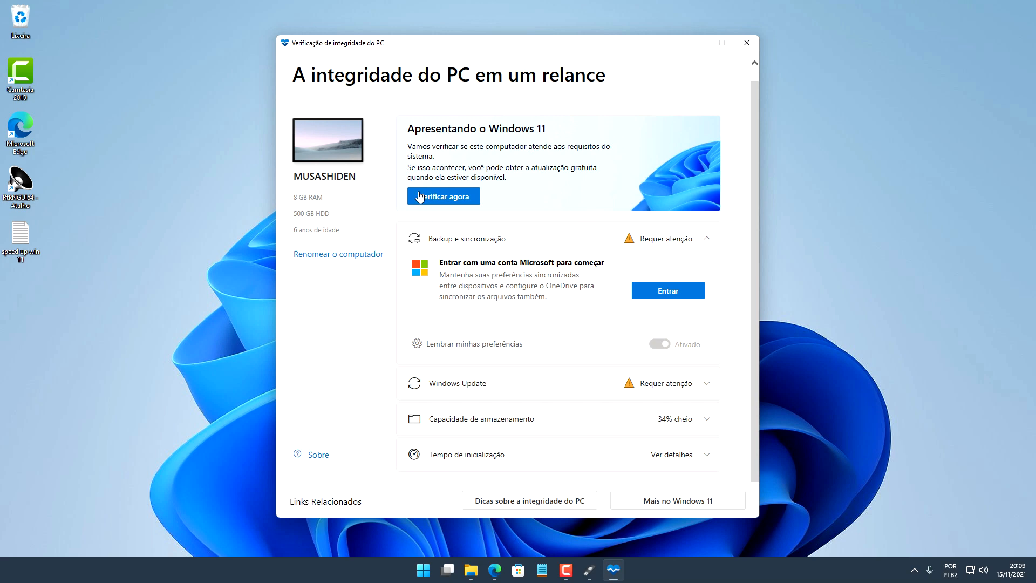
pyautogui.click(461, 200)
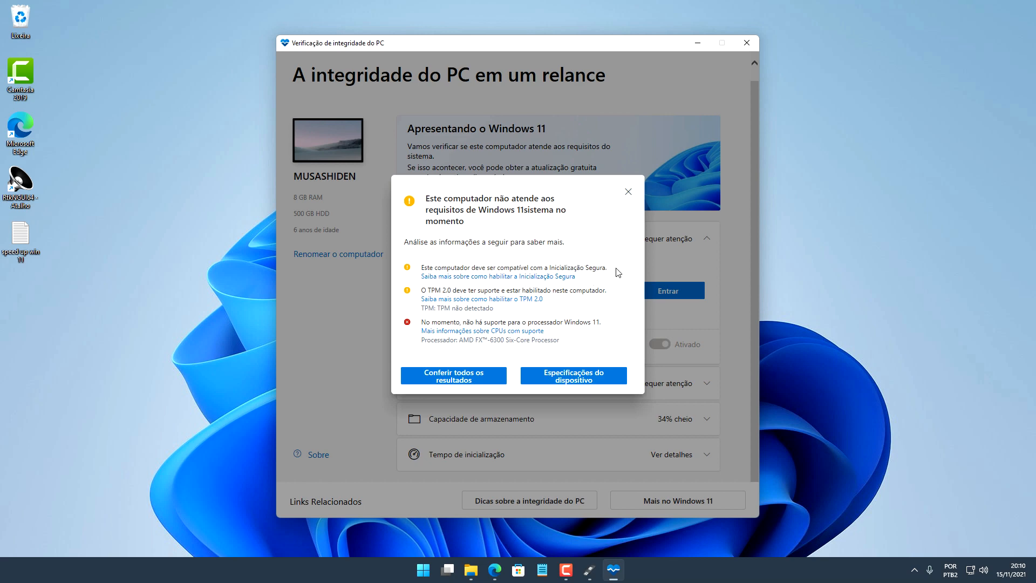
pyautogui.moveTo(549, 268); pyautogui.dragTo(594, 265)
pyautogui.moveTo(428, 291); pyautogui.dragTo(604, 292)
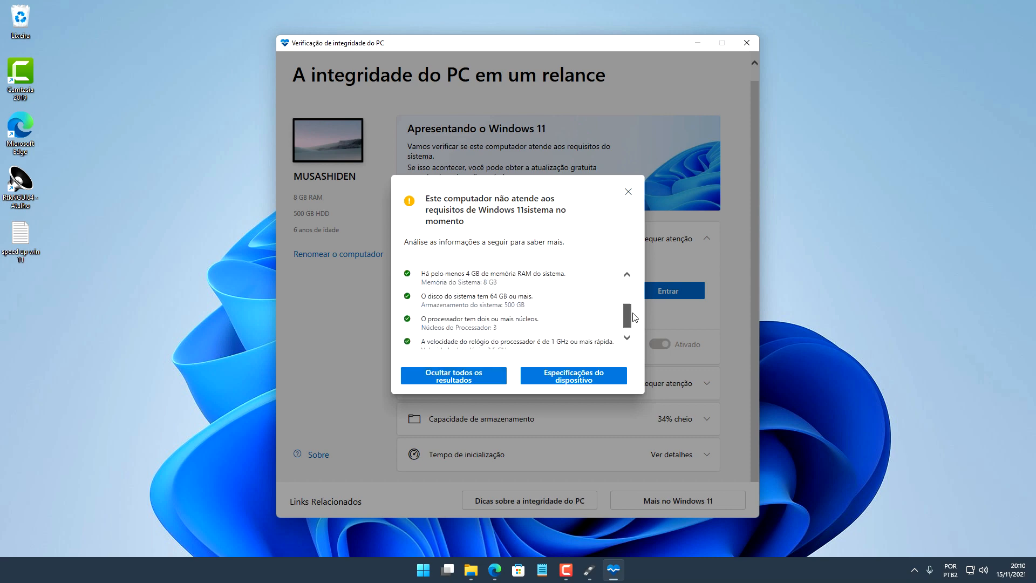
pyautogui.moveTo(629, 314); pyautogui.dragTo(626, 343)
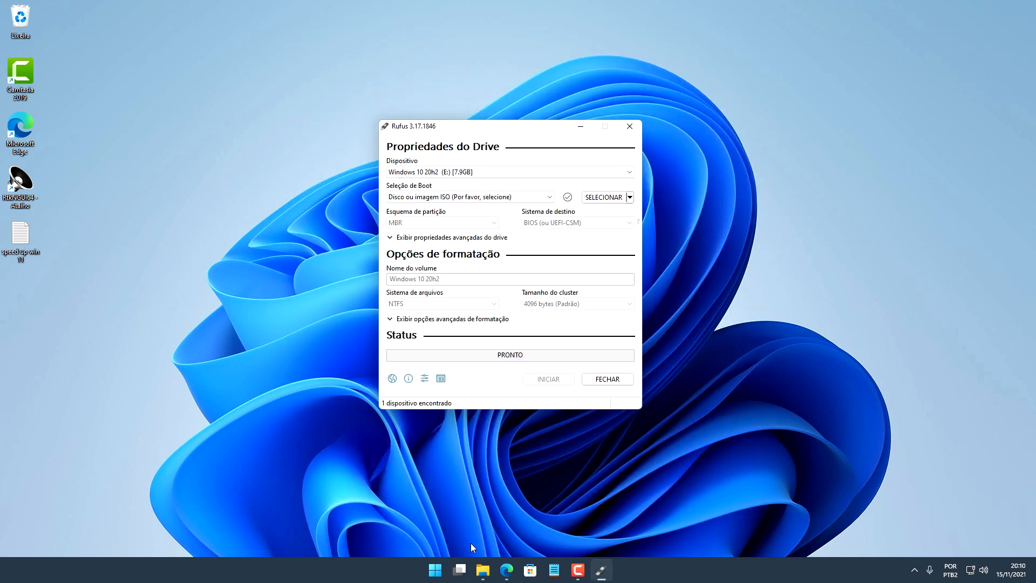
# Step: Switch to Edge and examine the Download section of the Rufus website
pyautogui.click(482, 570)
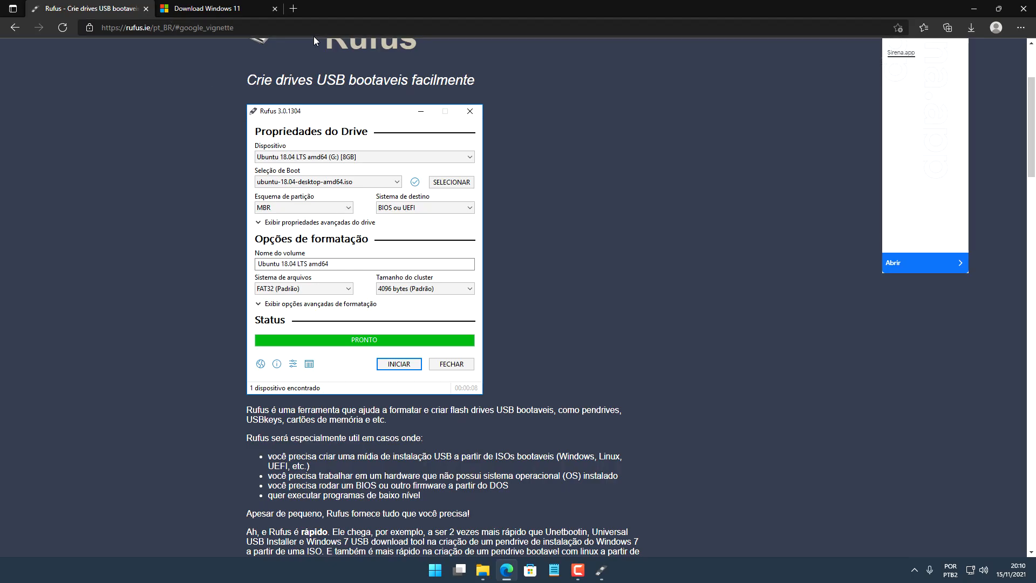
pyautogui.moveTo(306, 28); pyautogui.dragTo(213, 58)
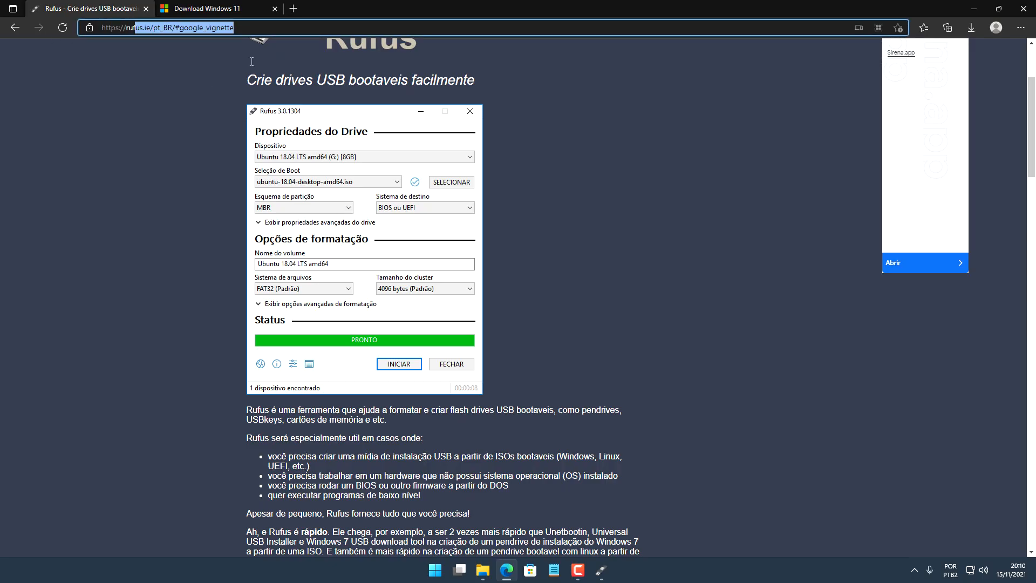
pyautogui.scroll(-10, 582, 99)
pyautogui.scroll(-1, 502, 132)
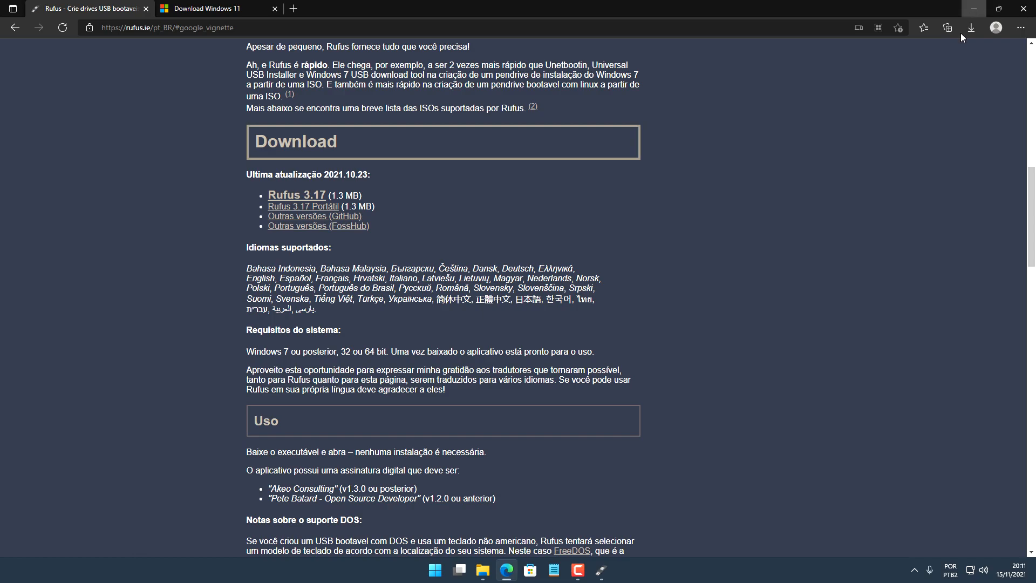
pyautogui.click(974, 9)
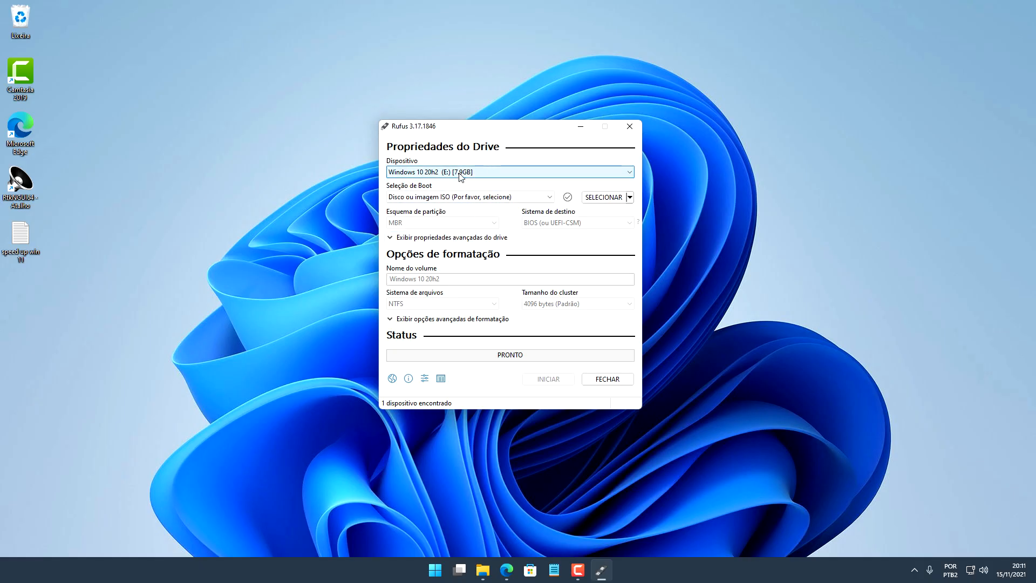
# Step: Select the USB drive Windows 10 20h2 (E:) [7.9GB] as the device in Rufus and look at the boot selection options
pyautogui.click(459, 174)
pyautogui.click(462, 181)
pyautogui.click(471, 172)
pyautogui.click(471, 181)
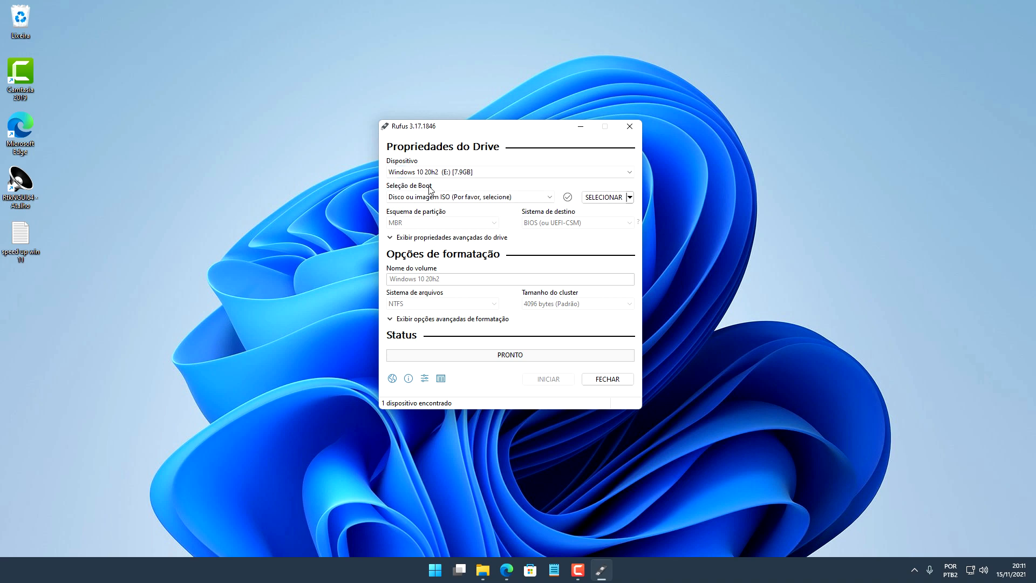
pyautogui.click(510, 174)
pyautogui.click(513, 182)
pyautogui.click(533, 173)
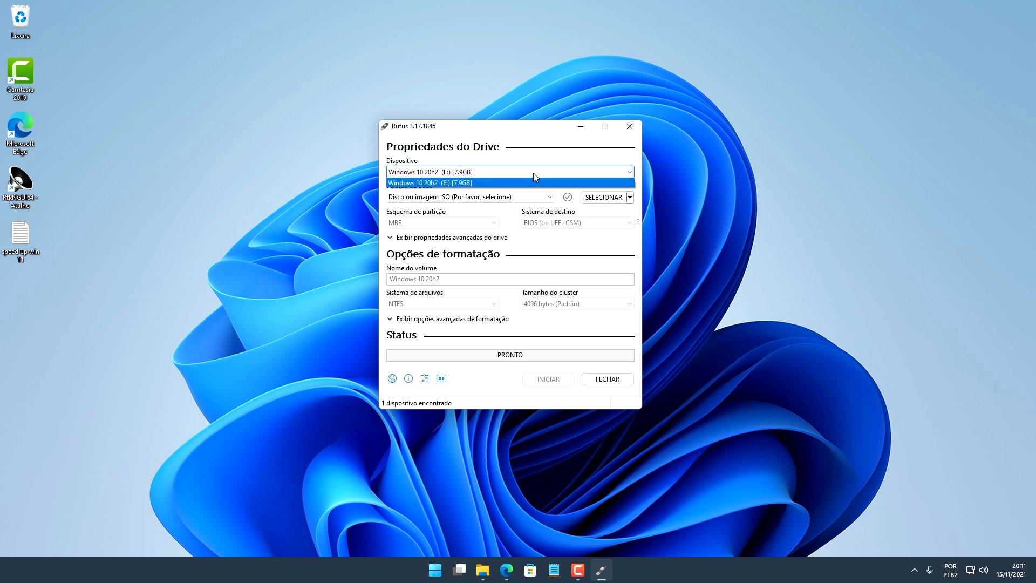
pyautogui.click(529, 182)
pyautogui.click(523, 171)
pyautogui.click(517, 181)
pyautogui.click(523, 173)
pyautogui.click(527, 182)
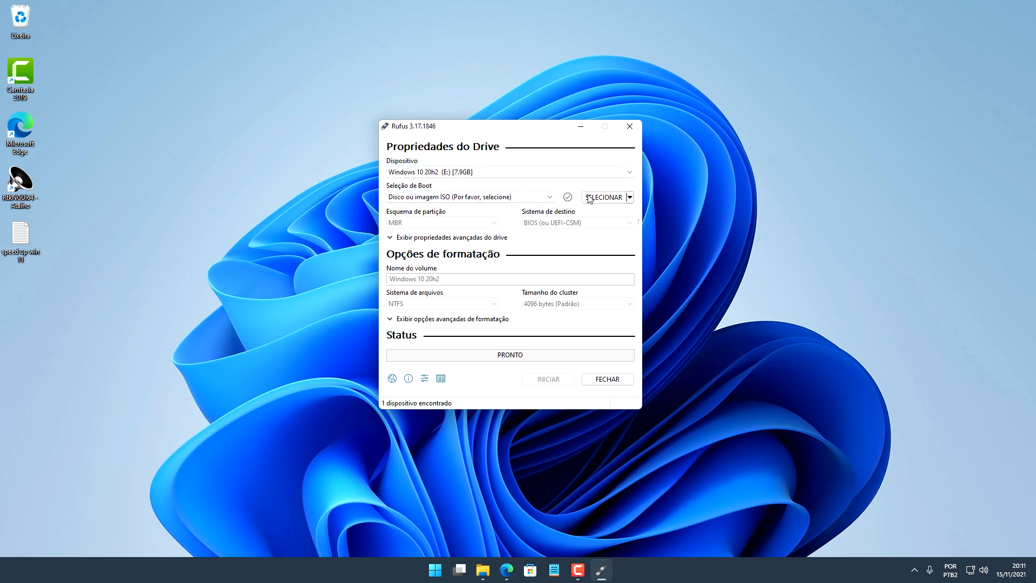
pyautogui.click(550, 199)
pyautogui.click(551, 199)
# Step: Switch to Edge and bring up the disk image (ISO) section of Microsoft's Windows 11 download page
pyautogui.click(506, 570)
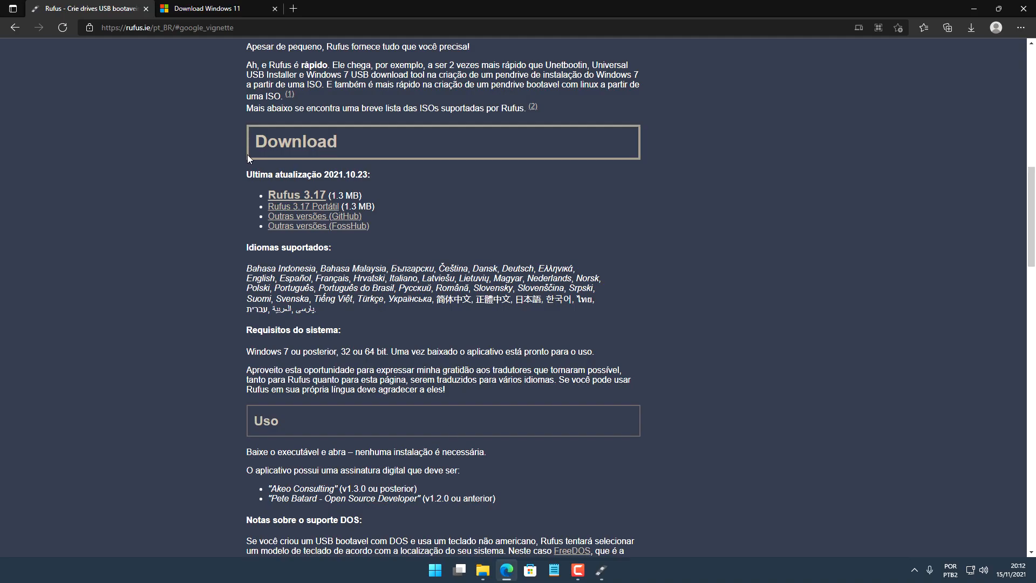
pyautogui.click(235, 11)
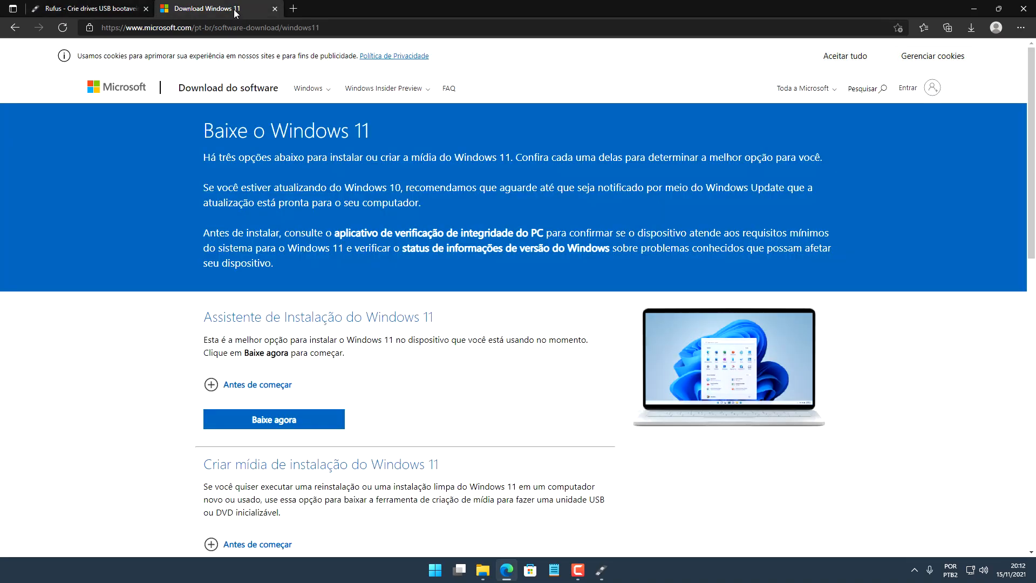
pyautogui.click(414, 34)
pyautogui.click(414, 34)
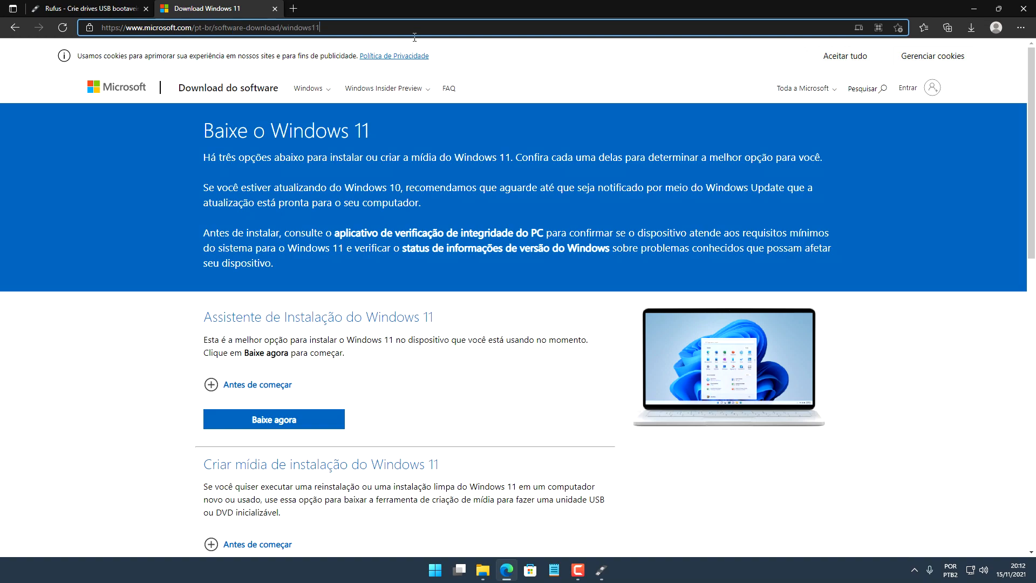
pyautogui.scroll(-4, 379, 182)
pyautogui.scroll(1, 383, 123)
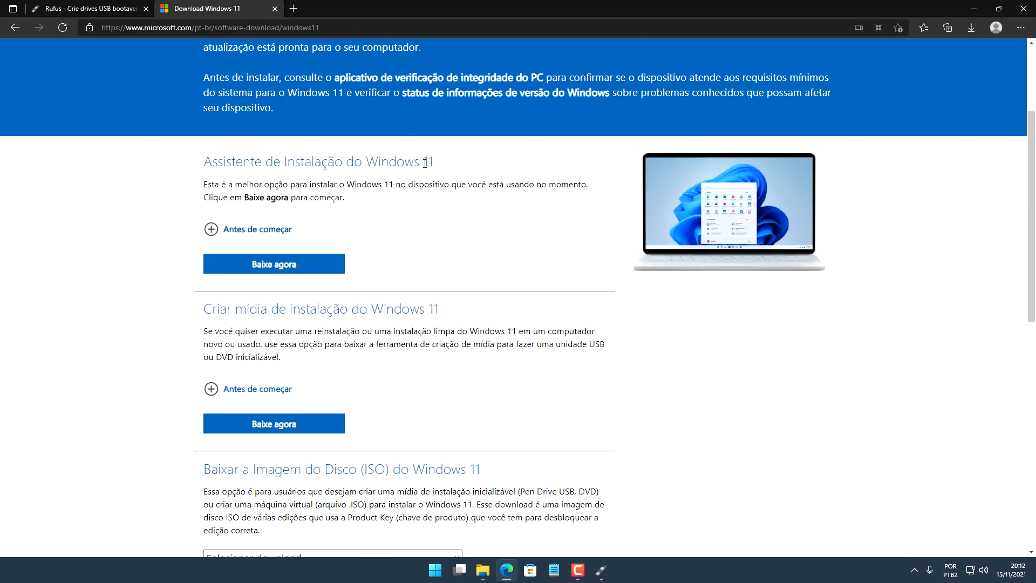
pyautogui.scroll(-3, 412, 160)
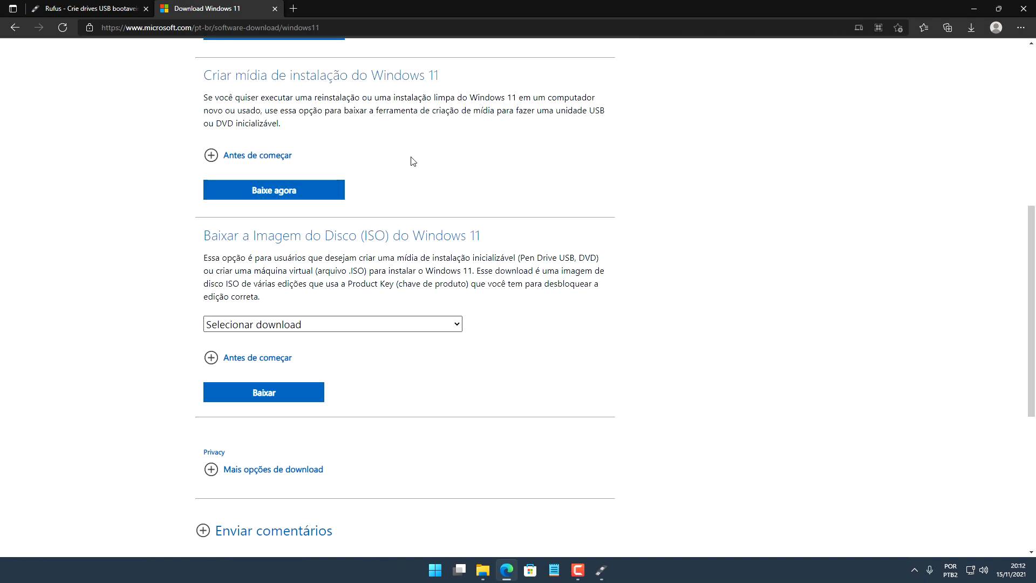
pyautogui.scroll(1, 411, 160)
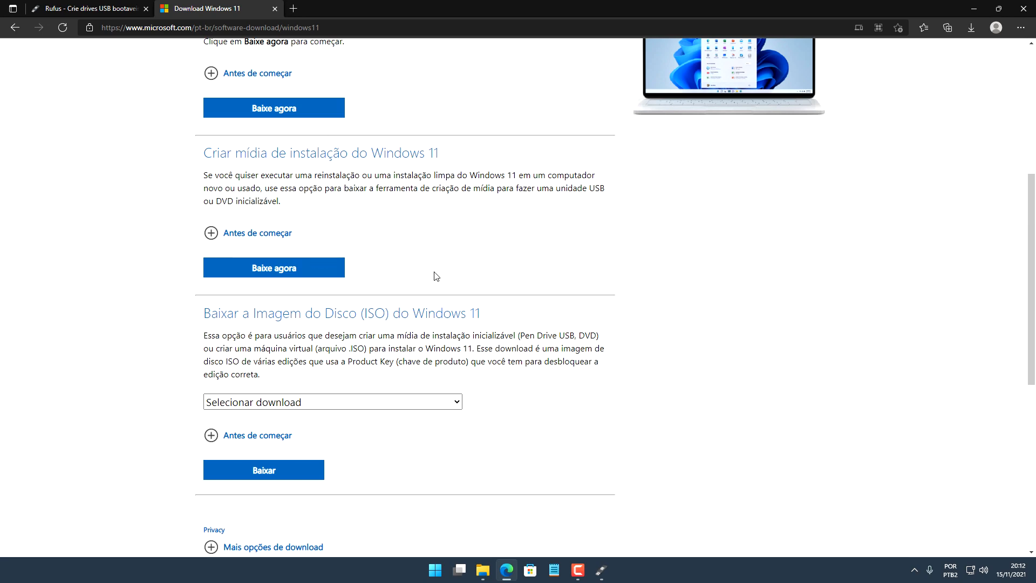
# Step: Choose Windows 11 as the disk image (ISO) and request its download
pyautogui.scroll(-1, 430, 270)
pyautogui.click(276, 324)
pyautogui.click(274, 357)
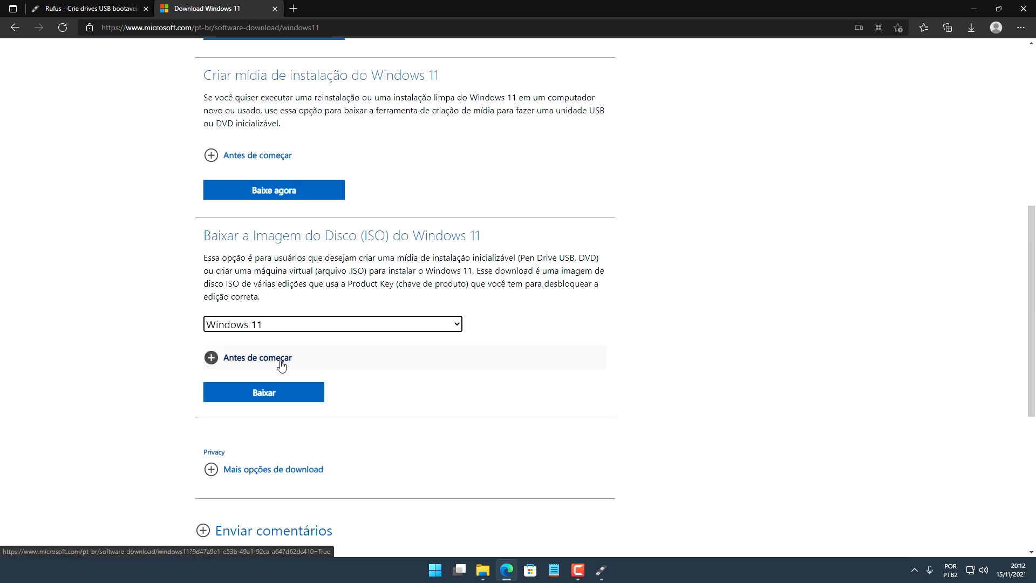
pyautogui.scroll(-1, 281, 359)
pyautogui.click(277, 321)
pyautogui.scroll(-3, 278, 321)
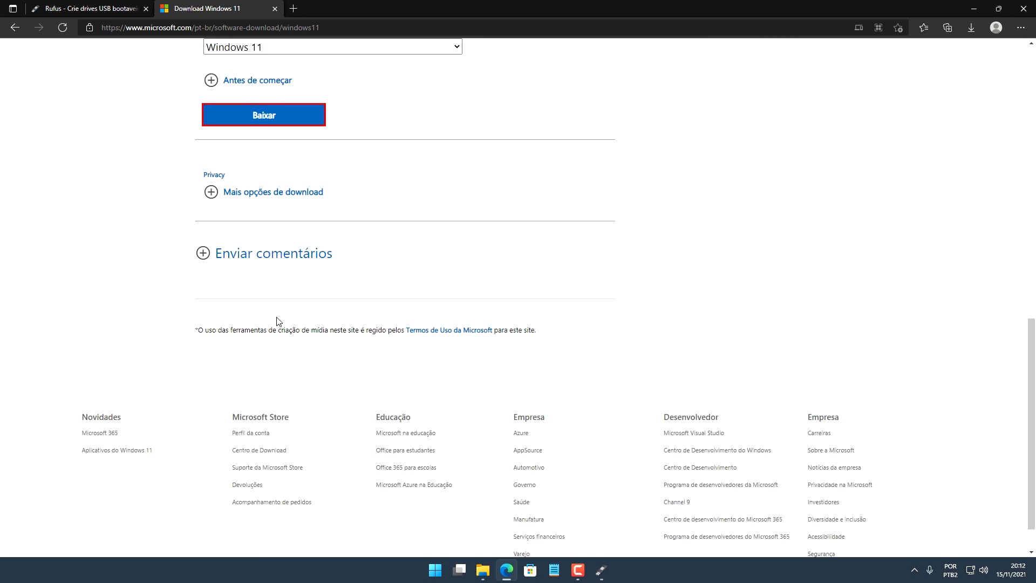
# Step: Set the product language to Português (Brasil) and confirm it
pyautogui.click(329, 311)
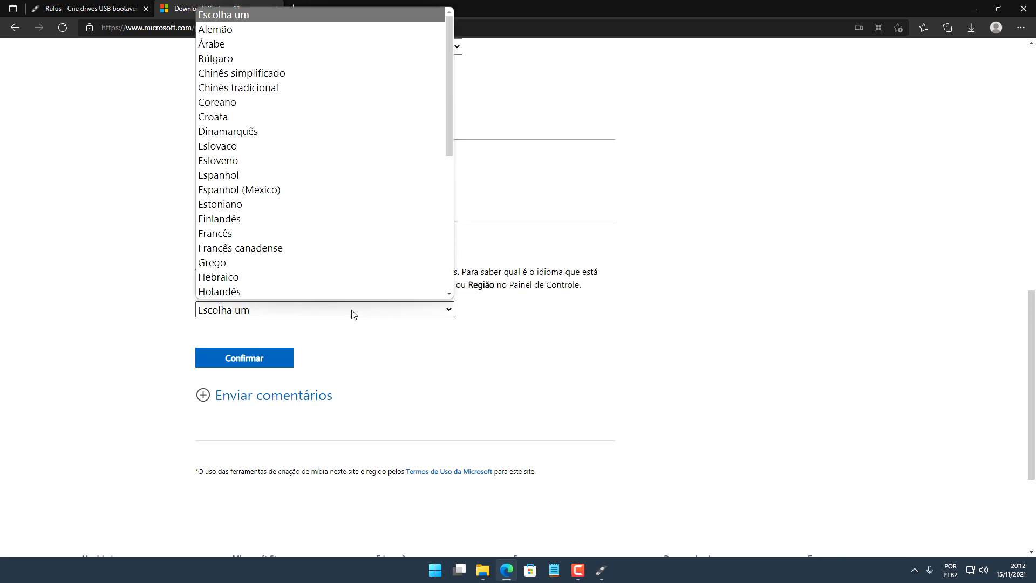
pyautogui.scroll(-6, 333, 144)
pyautogui.click(268, 175)
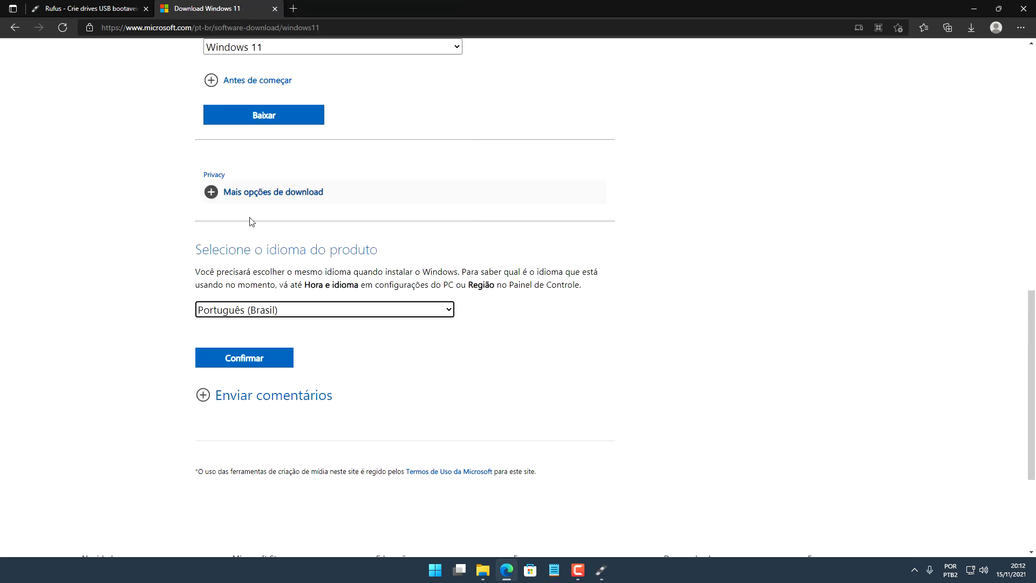
pyautogui.click(261, 357)
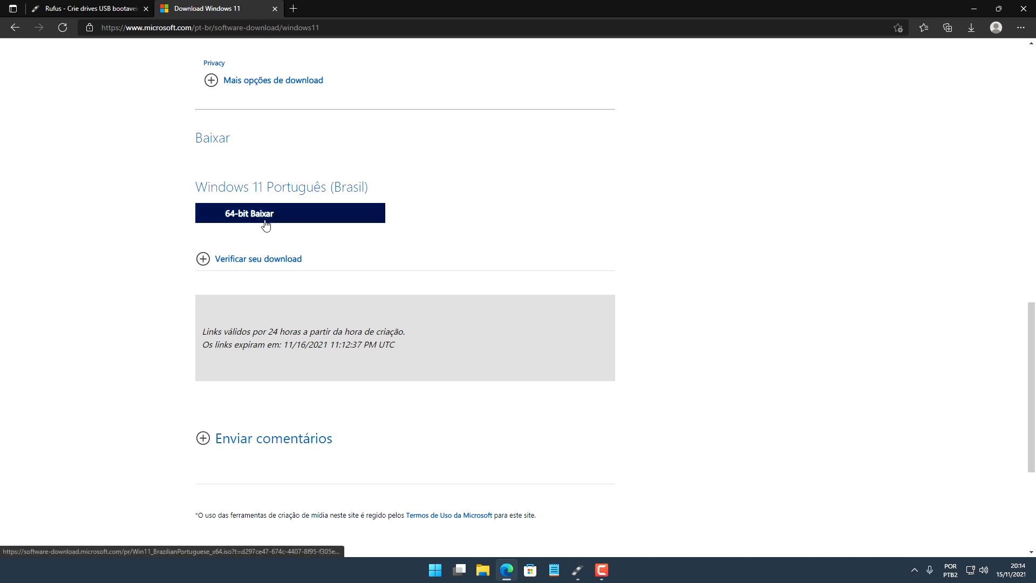
# Step: Start the 64-bit Windows 11 ISO download, pause it in the download list and minimize the browser
pyautogui.click(277, 216)
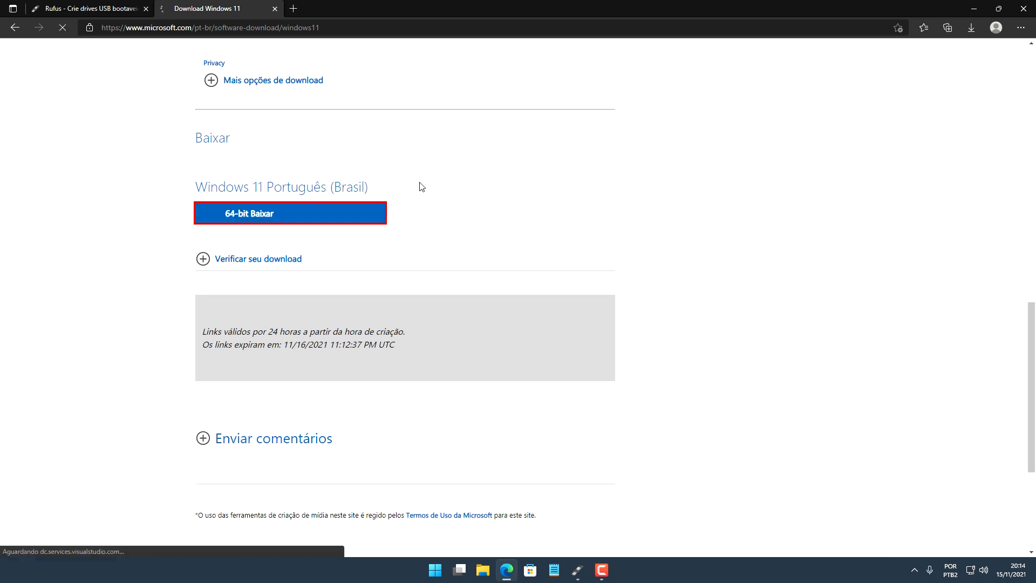
pyautogui.click(970, 25)
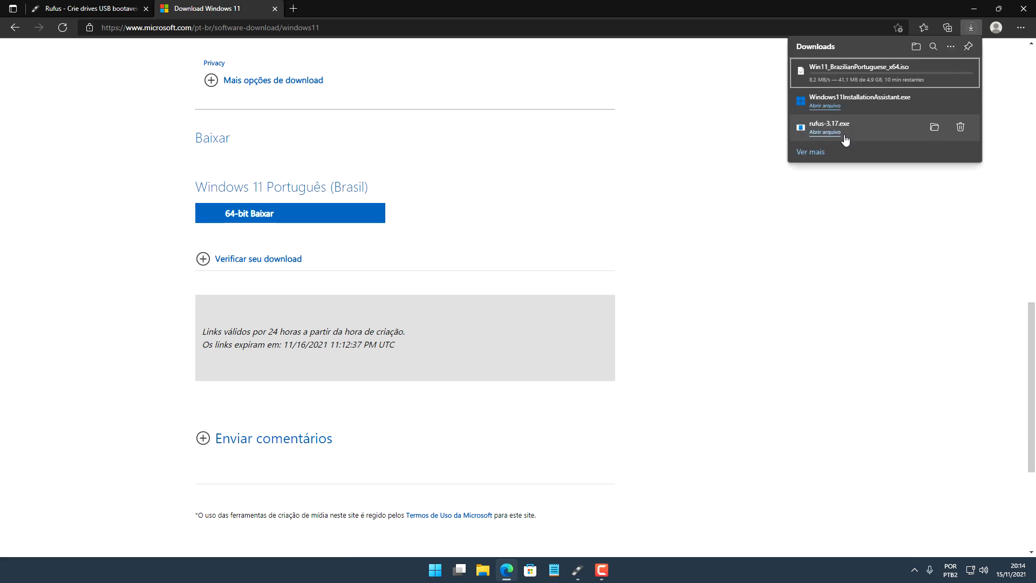
pyautogui.moveTo(926, 81)
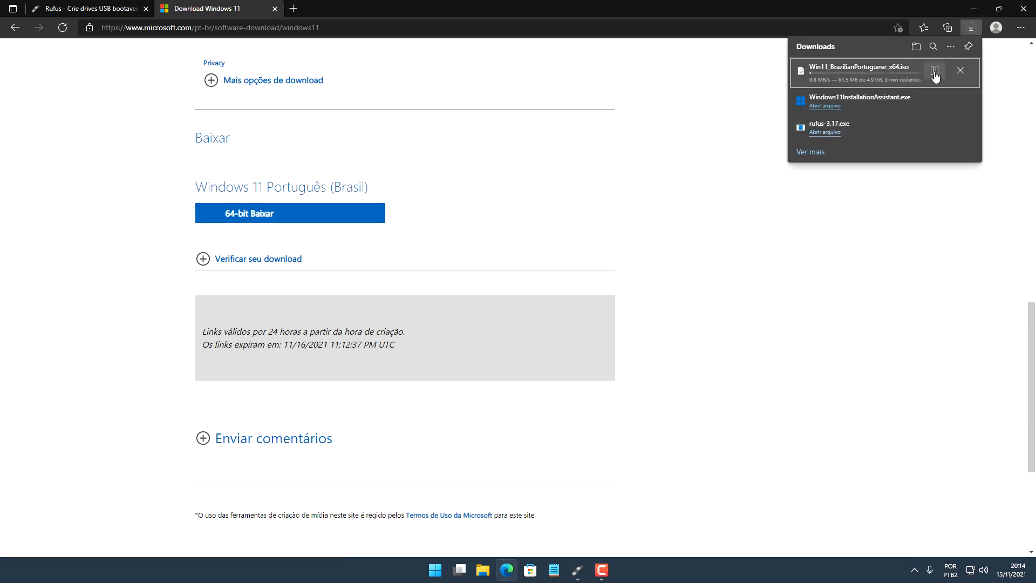
pyautogui.click(935, 75)
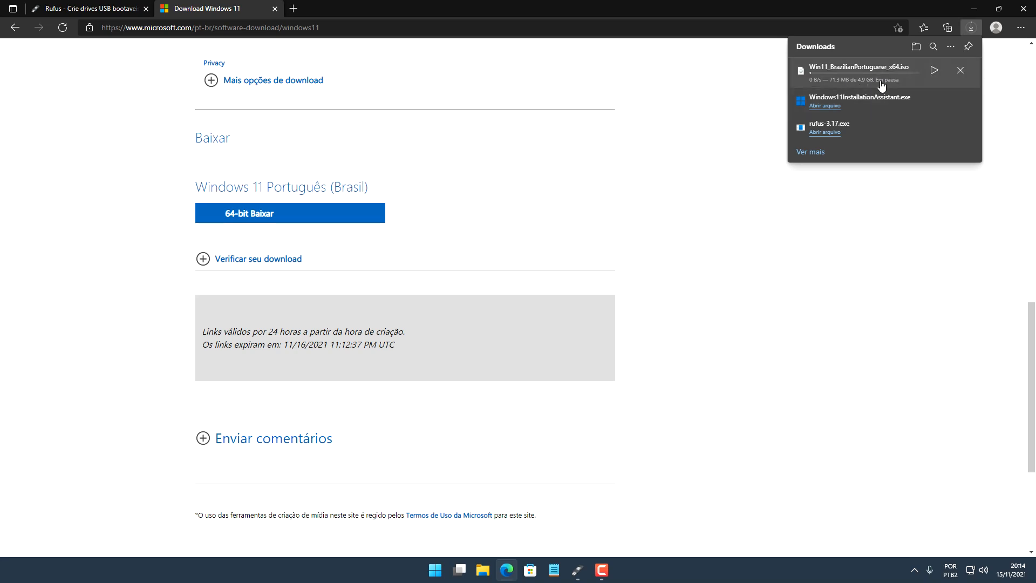
pyautogui.click(507, 570)
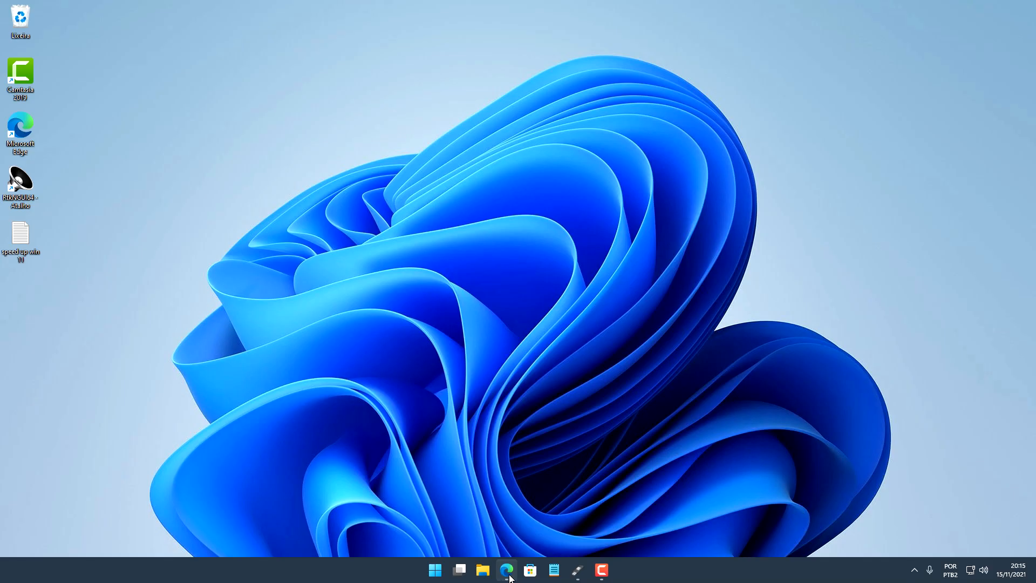
# Step: Switch to Rufus and check the device and boot selection choices, keeping the disk or ISO image option
pyautogui.click(578, 572)
pyautogui.click(507, 173)
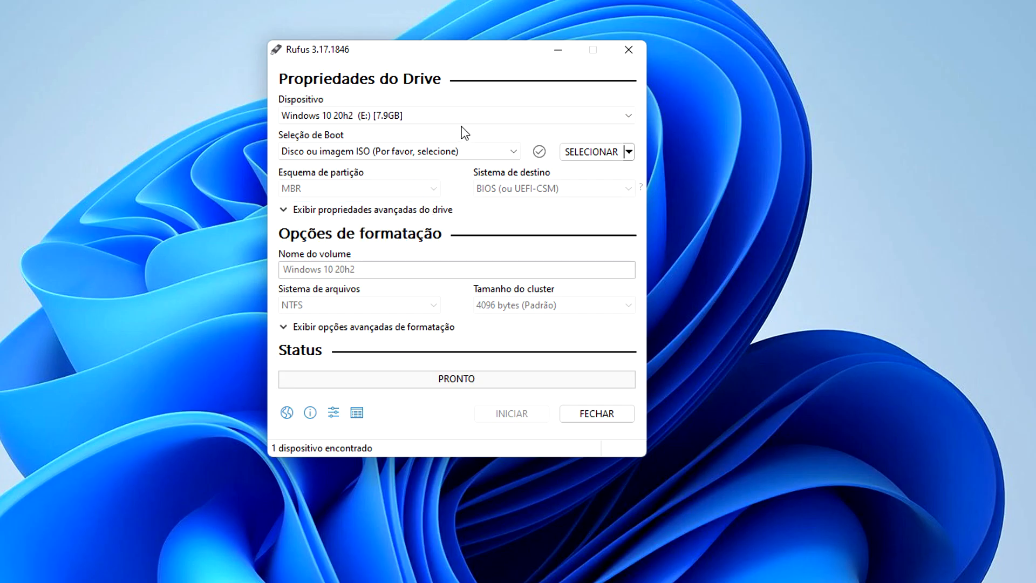
pyautogui.click(452, 117)
pyautogui.click(502, 156)
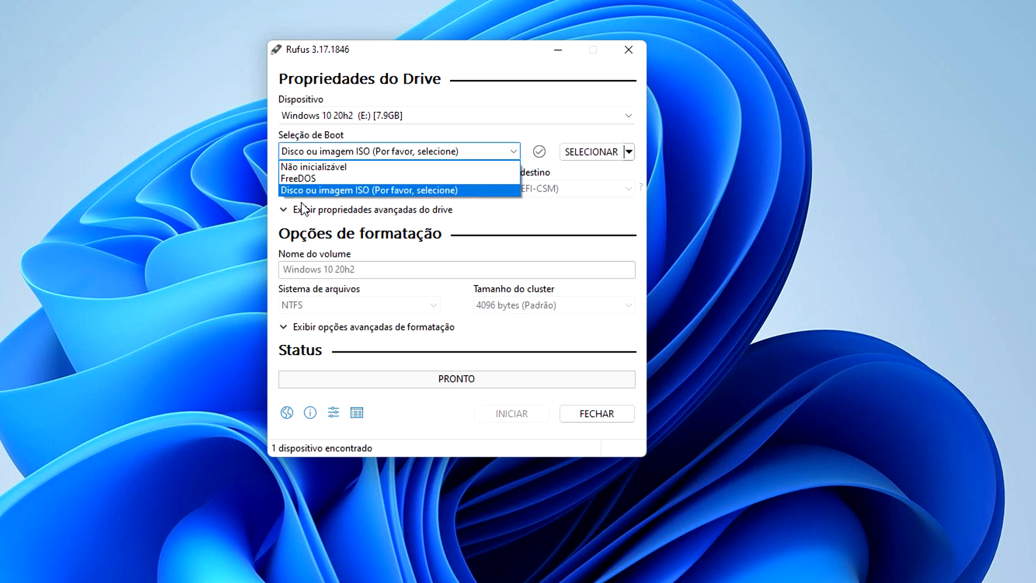
pyautogui.click(506, 153)
# Step: Load Win11_BrazilianPortuguese_x64 from the IMAGENS ISO folder on BACKUP (F:) as the boot image
pyautogui.click(619, 154)
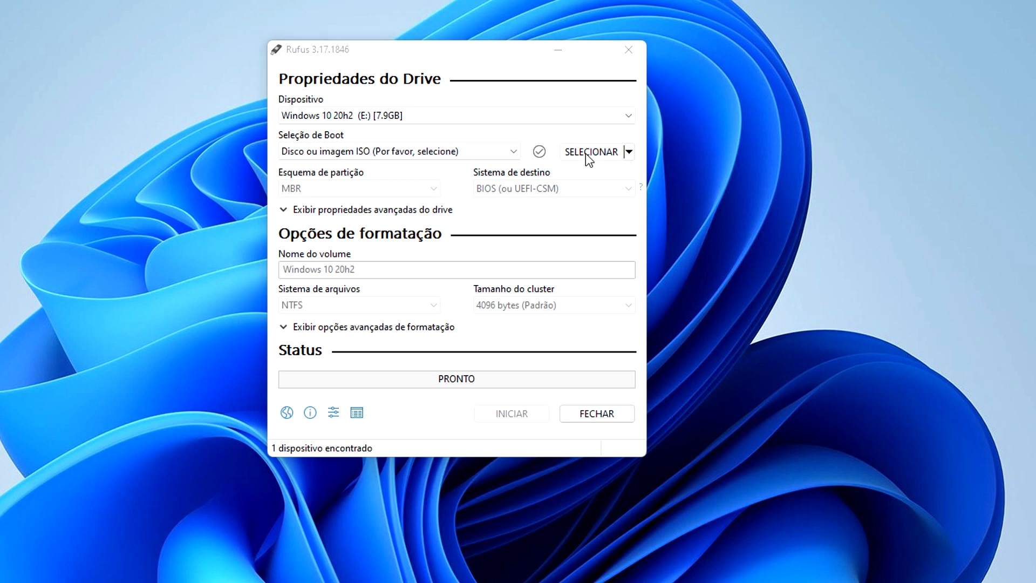
pyautogui.scroll(-5, 346, 243)
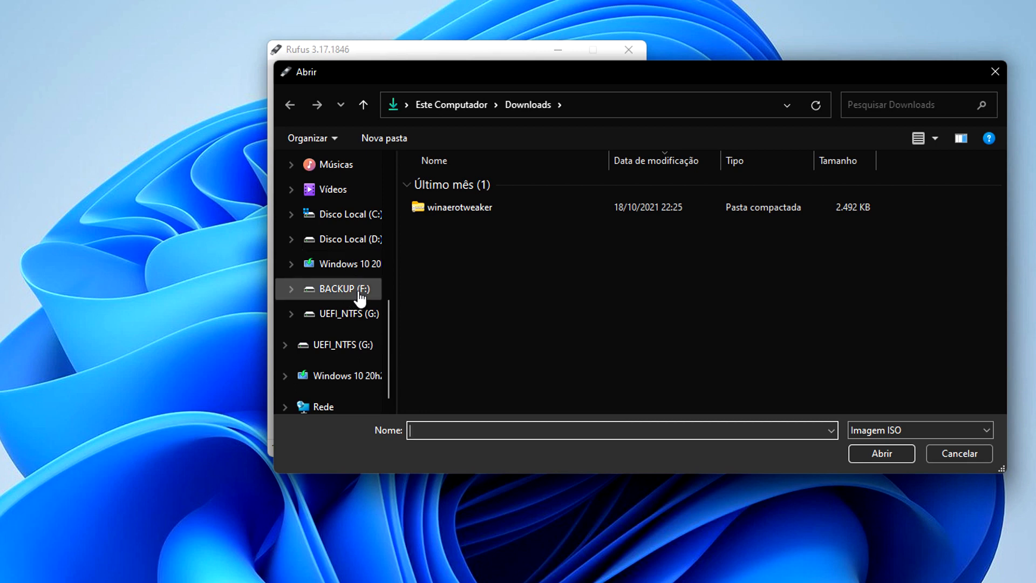
pyautogui.click(347, 296)
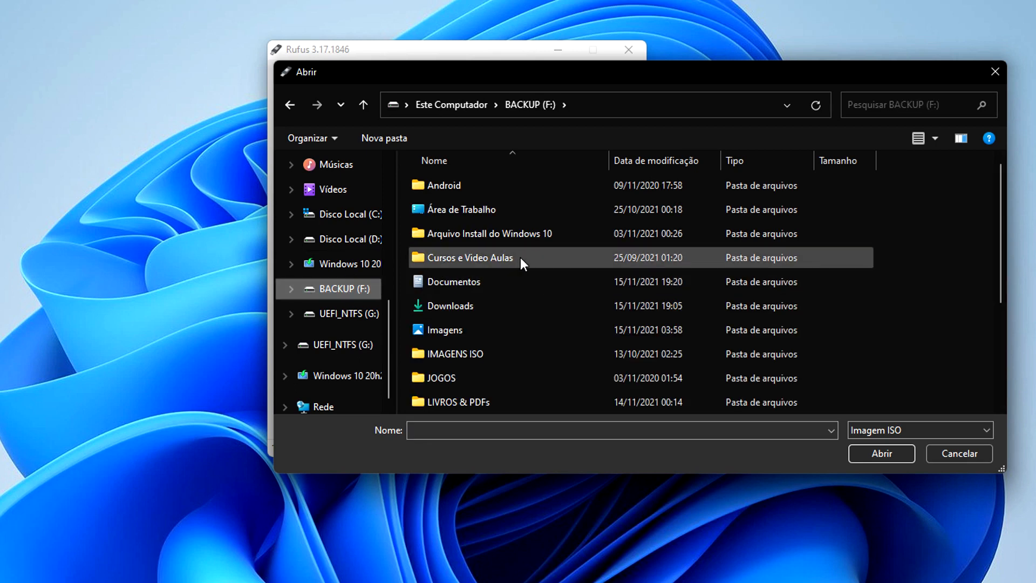
pyautogui.doubleClick(499, 356)
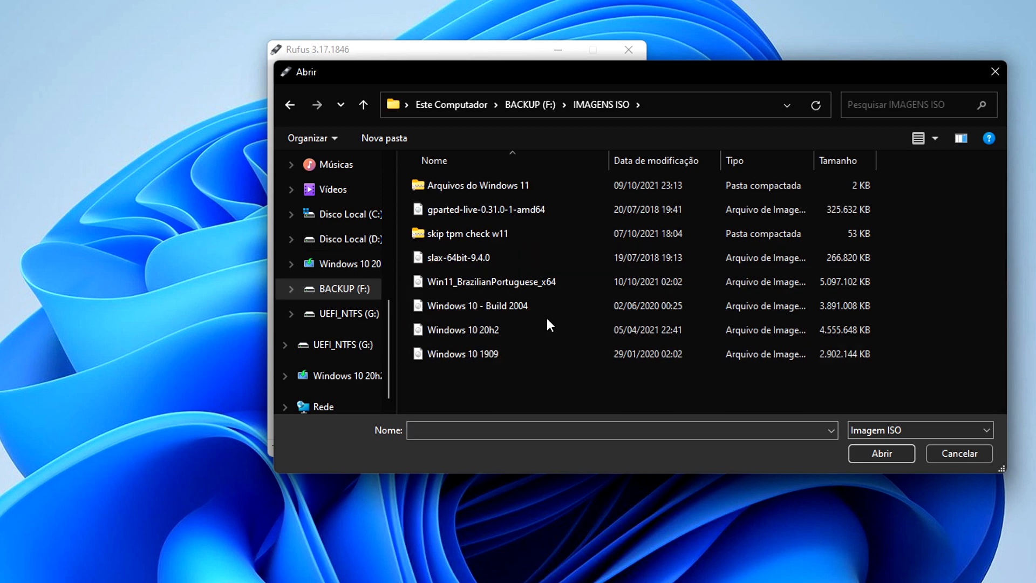
pyautogui.click(484, 282)
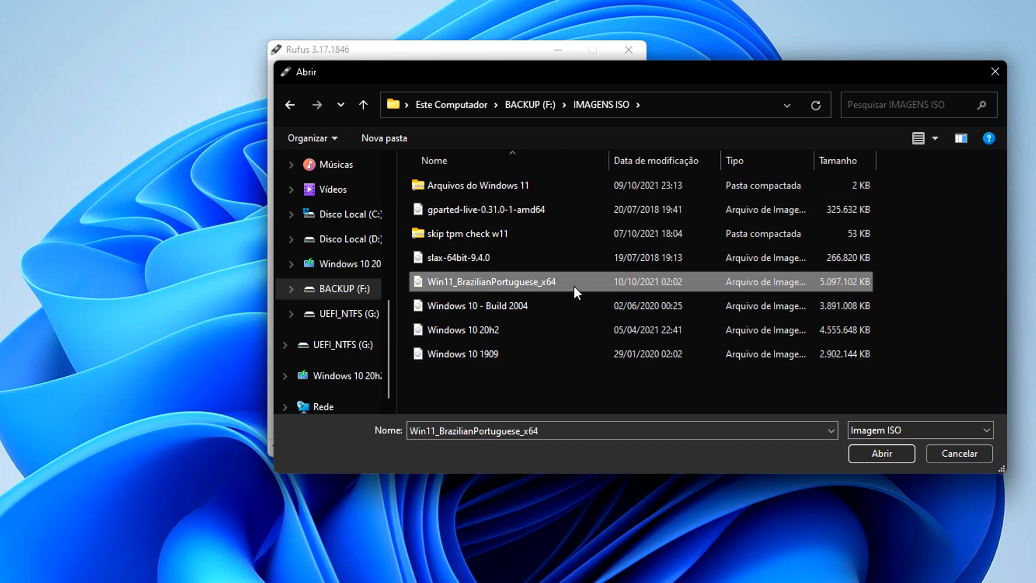
pyautogui.click(876, 456)
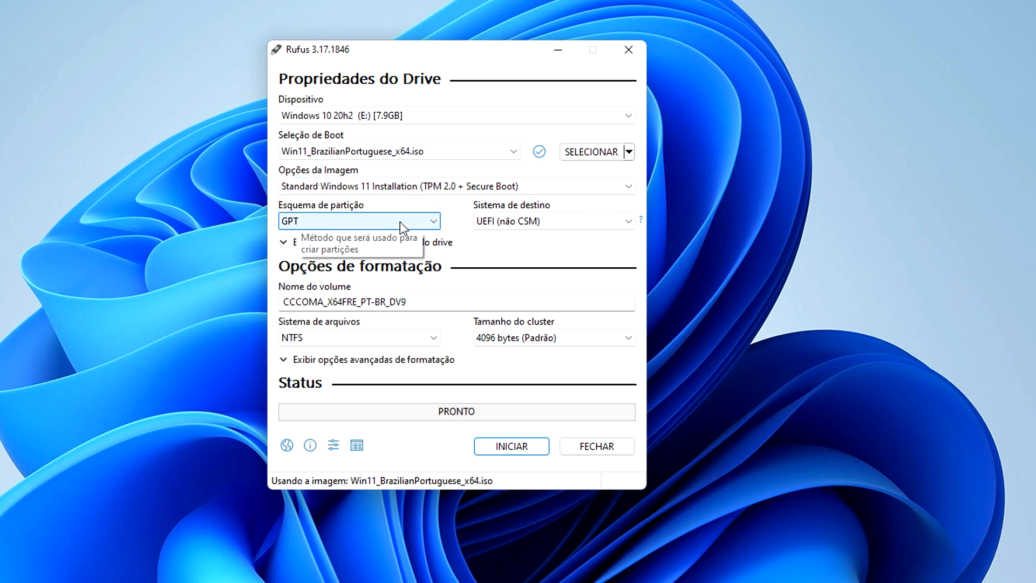
# Step: Choose Standard Windows 11 Installation (TPM 2.0 + Secure Boot) as the image option and keep the GPT partition scheme
pyautogui.click(329, 188)
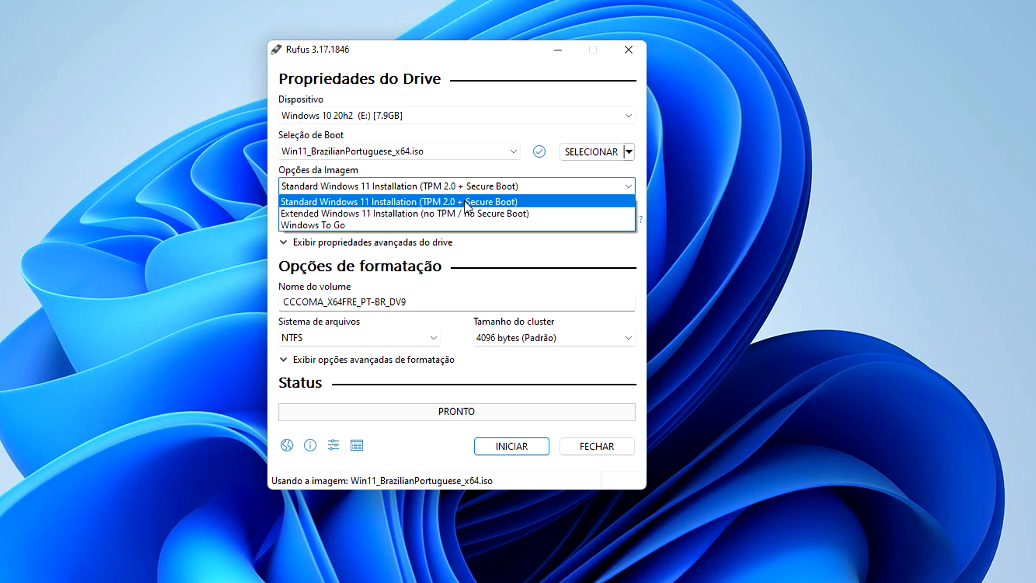
pyautogui.click(529, 203)
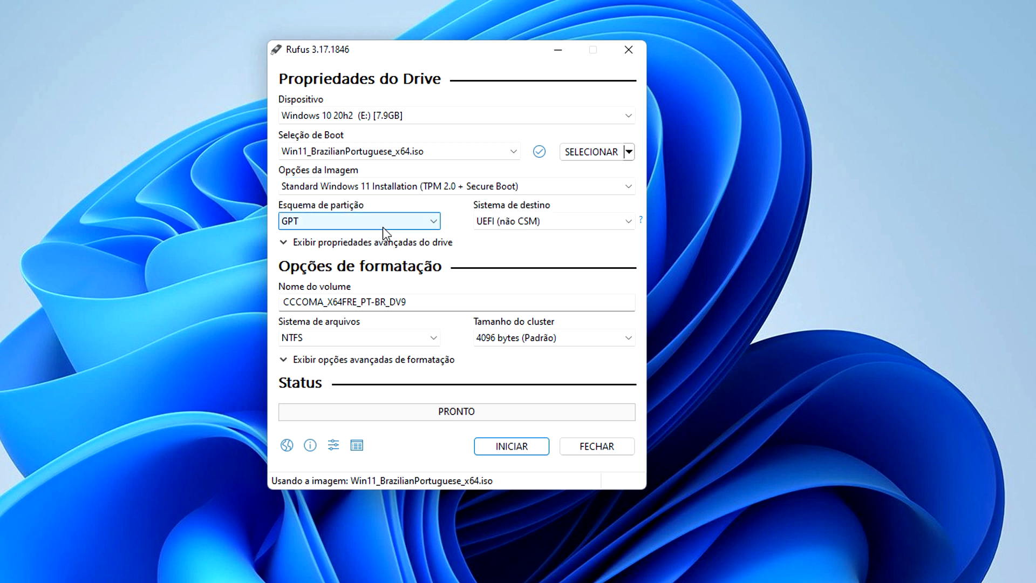
pyautogui.click(433, 222)
pyautogui.click(432, 223)
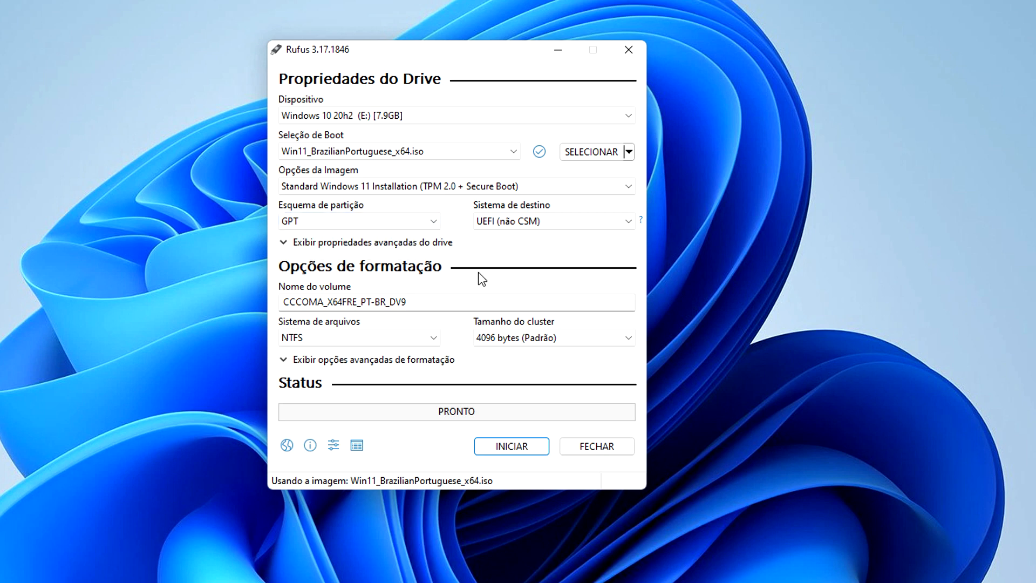
# Step: Check the available target system choices, keeping UEFI (não CSM)
pyautogui.click(611, 223)
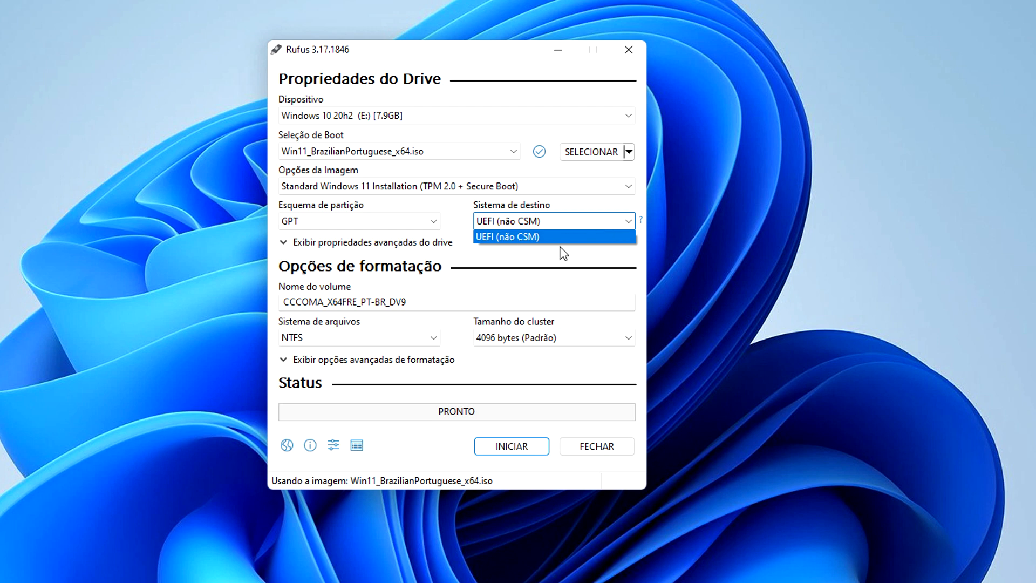
pyautogui.click(598, 224)
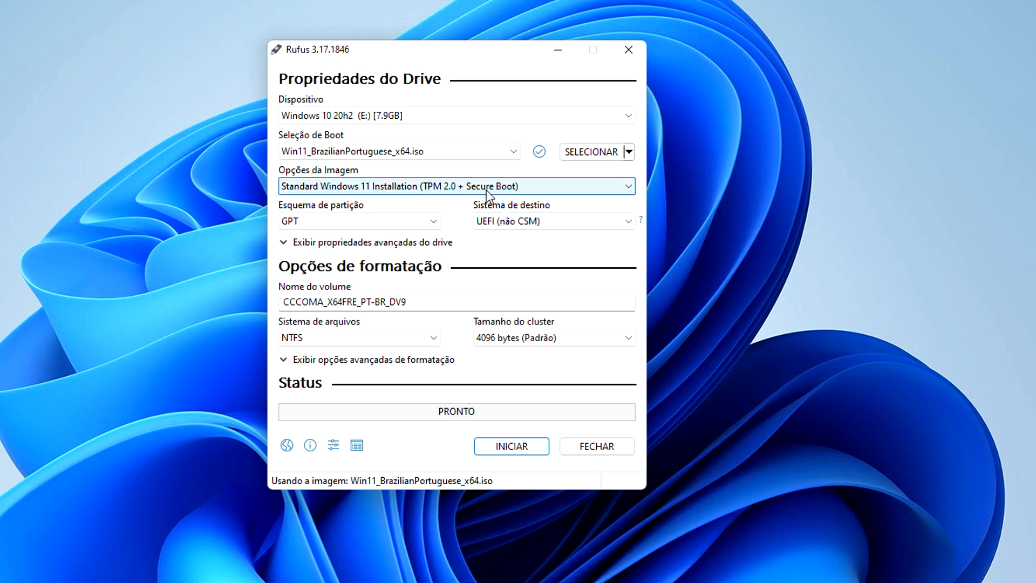
pyautogui.click(578, 226)
pyautogui.click(580, 233)
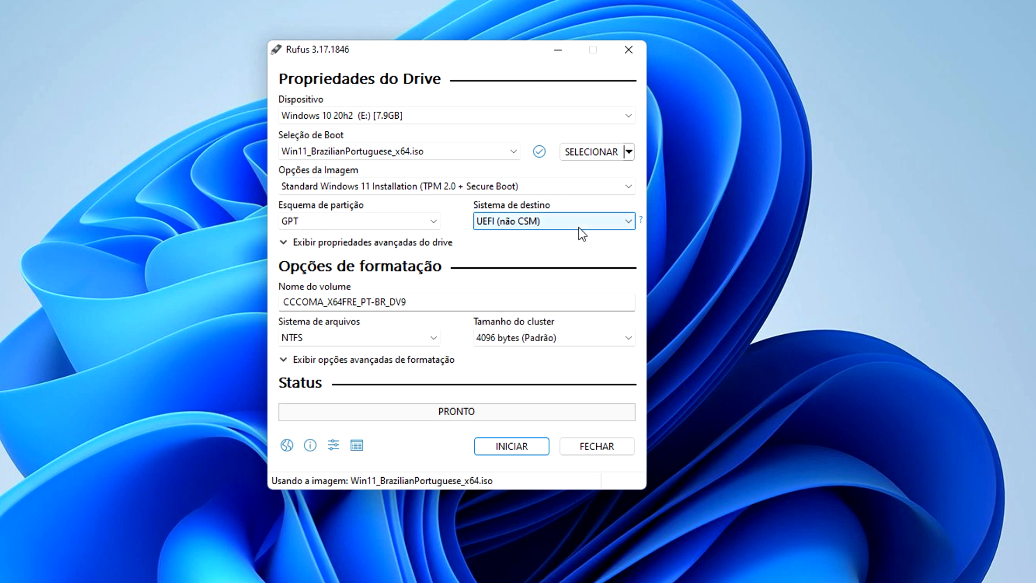
# Step: Set the volume name to "pendrive bootável windows 11"
pyautogui.moveTo(469, 308); pyautogui.dragTo(277, 307)
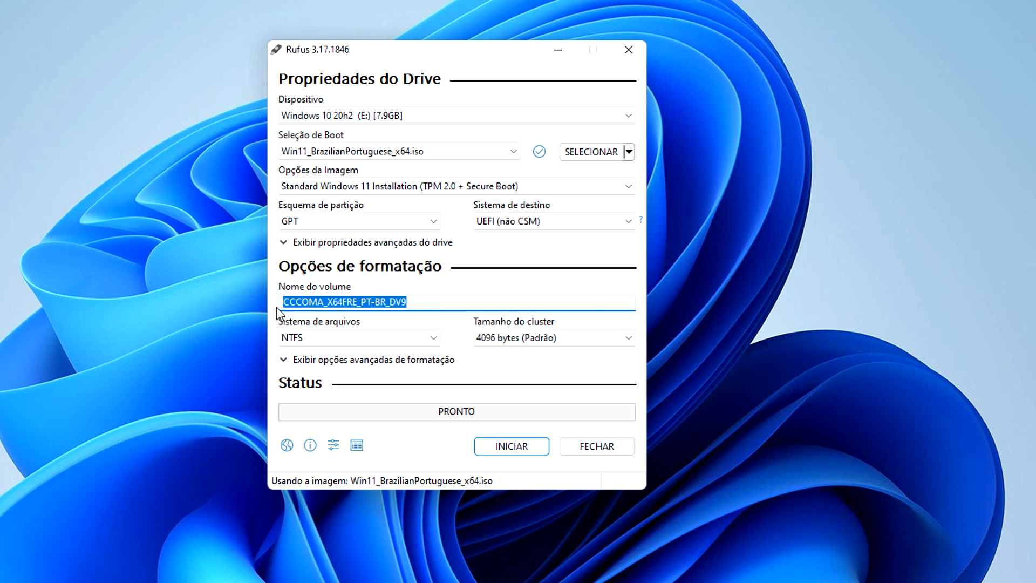
pyautogui.write('pendrive bootável windows 11')
pyautogui.moveTo(449, 305); pyautogui.dragTo(289, 303)
# Step: Check the available file system choices for the drive, keeping NTFS
pyautogui.click(435, 338)
pyautogui.click(439, 342)
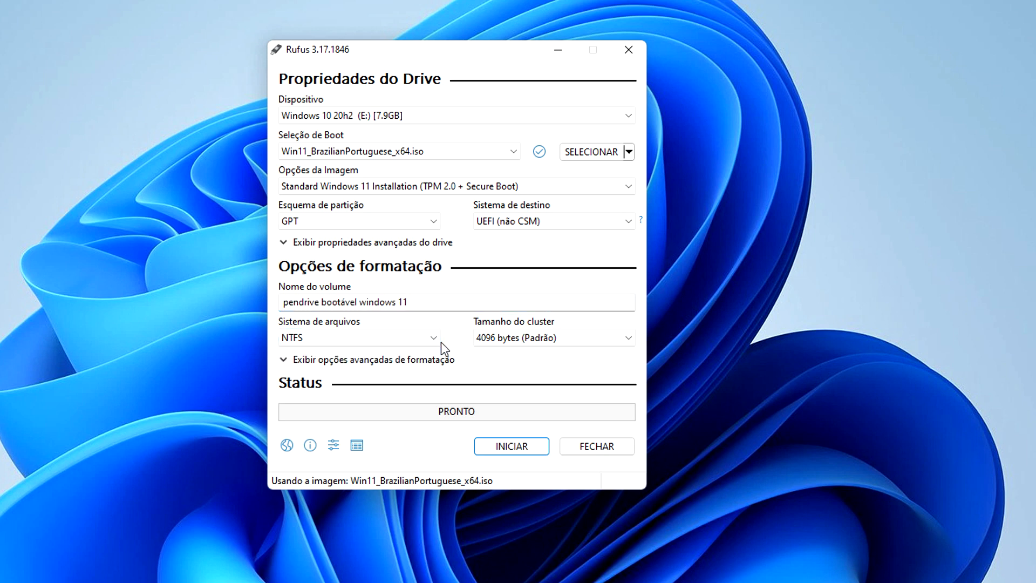
pyautogui.click(408, 340)
pyautogui.click(413, 341)
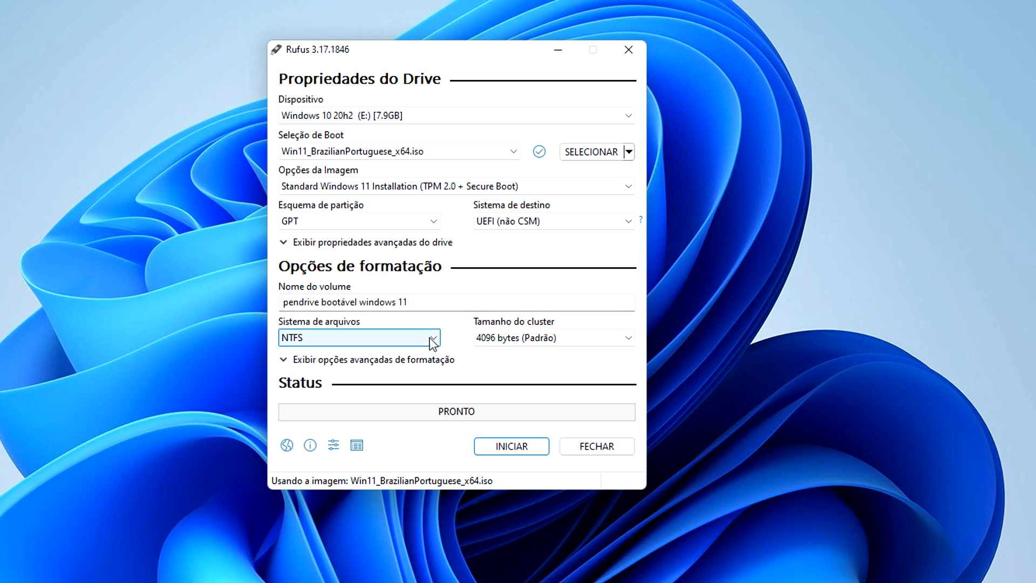
pyautogui.click(400, 337)
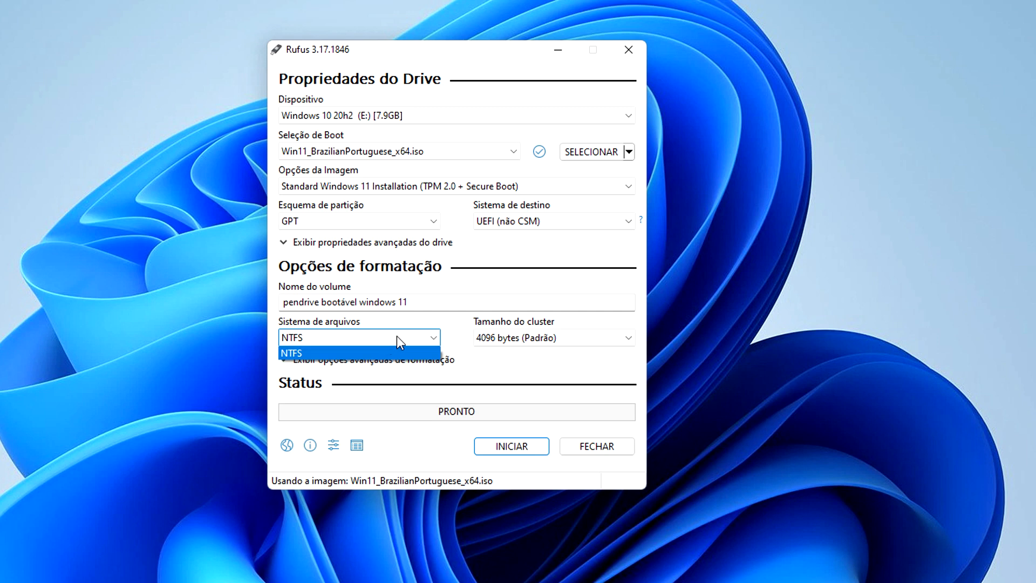
pyautogui.click(475, 341)
# Step: Keep the cluster size at 4096 bytes (Padrão) and expand the advanced formatting options
pyautogui.click(605, 337)
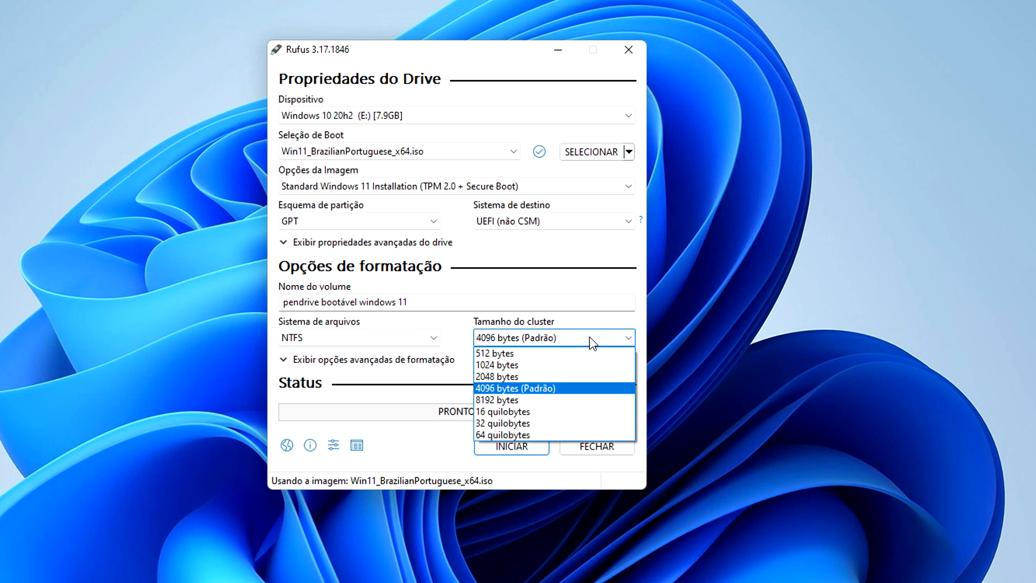
pyautogui.click(562, 340)
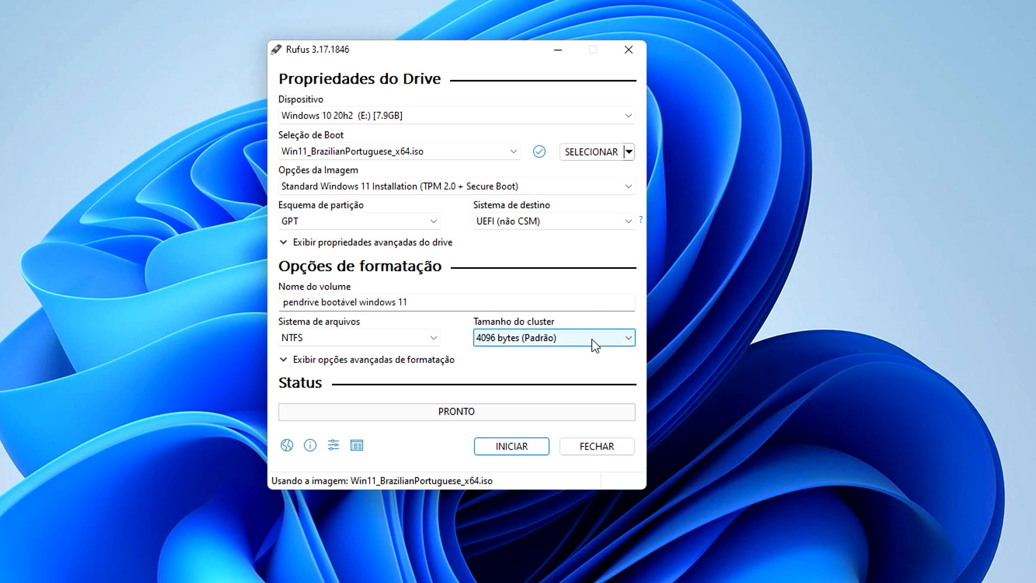
pyautogui.click(375, 361)
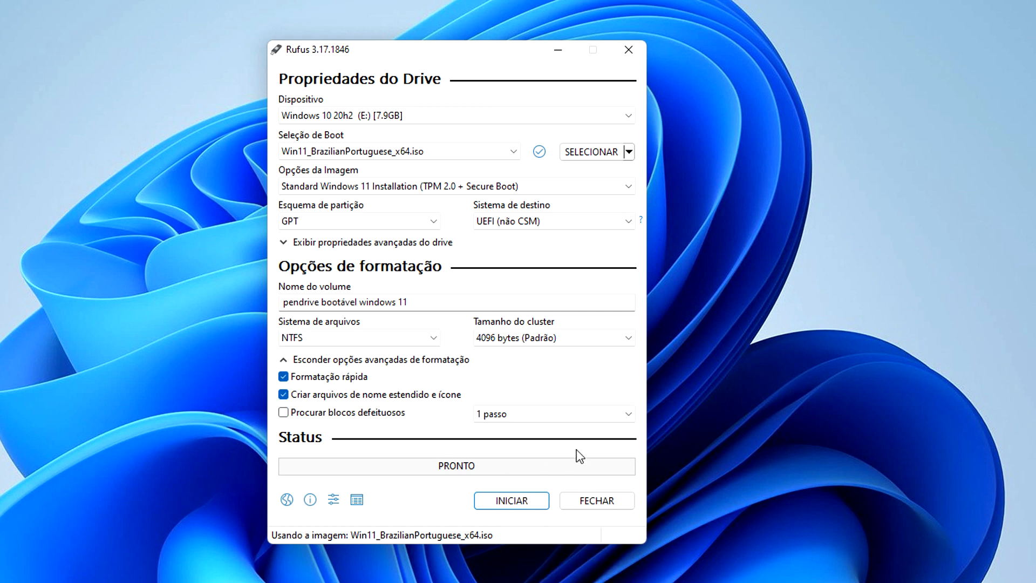
# Step: Switch the image source from selecting a file to downloading and open the ISO download dialog
pyautogui.click(630, 152)
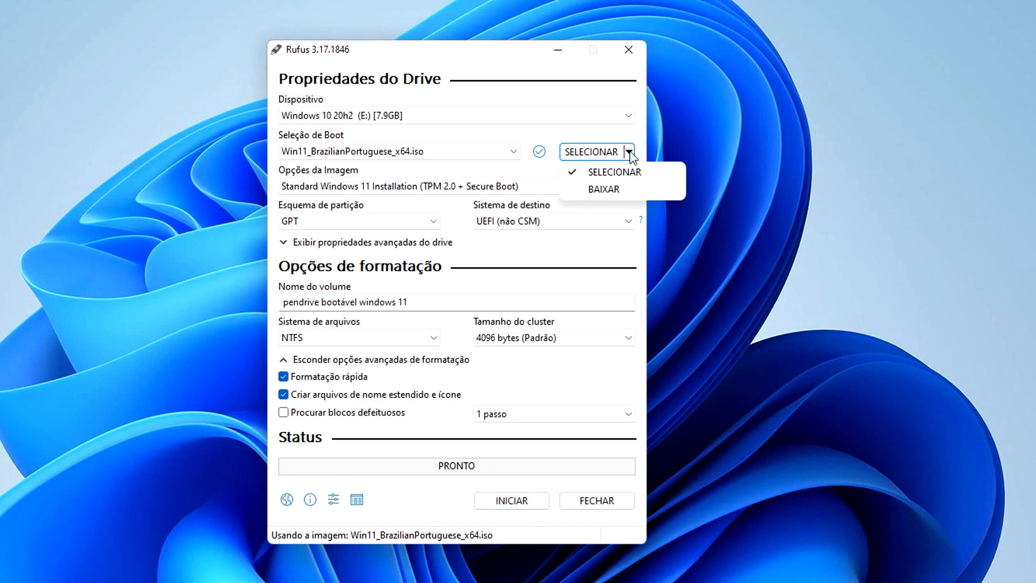
pyautogui.click(626, 190)
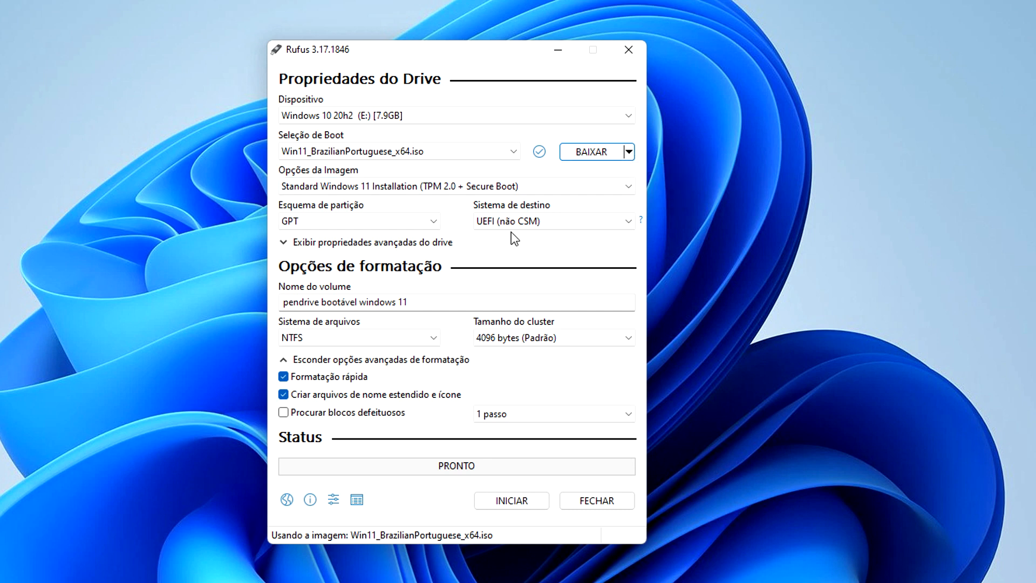
pyautogui.click(591, 152)
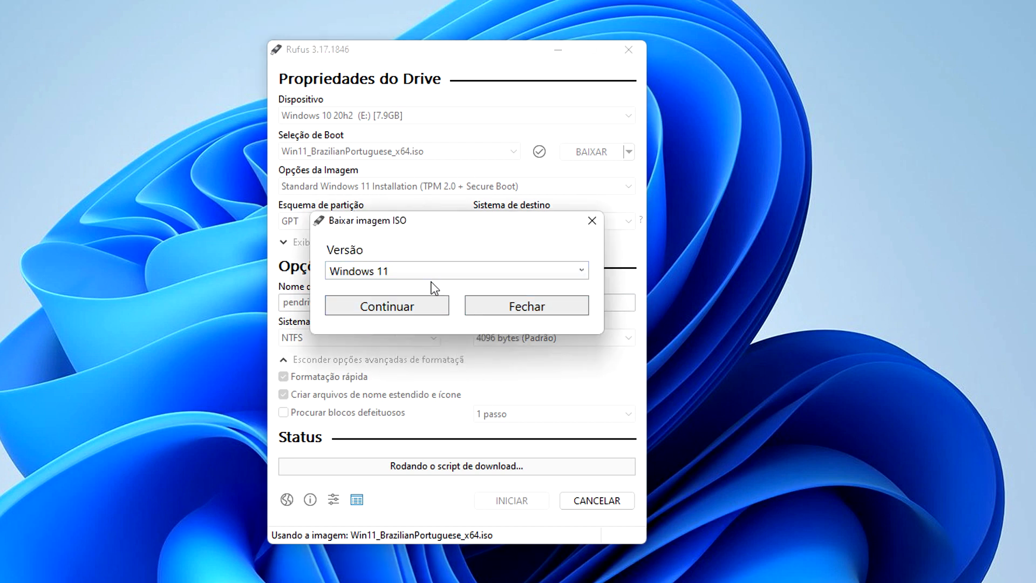
# Step: Choose Windows 11 as the version of the ISO to download and continue
pyautogui.click(446, 275)
pyautogui.click(454, 273)
pyautogui.click(437, 271)
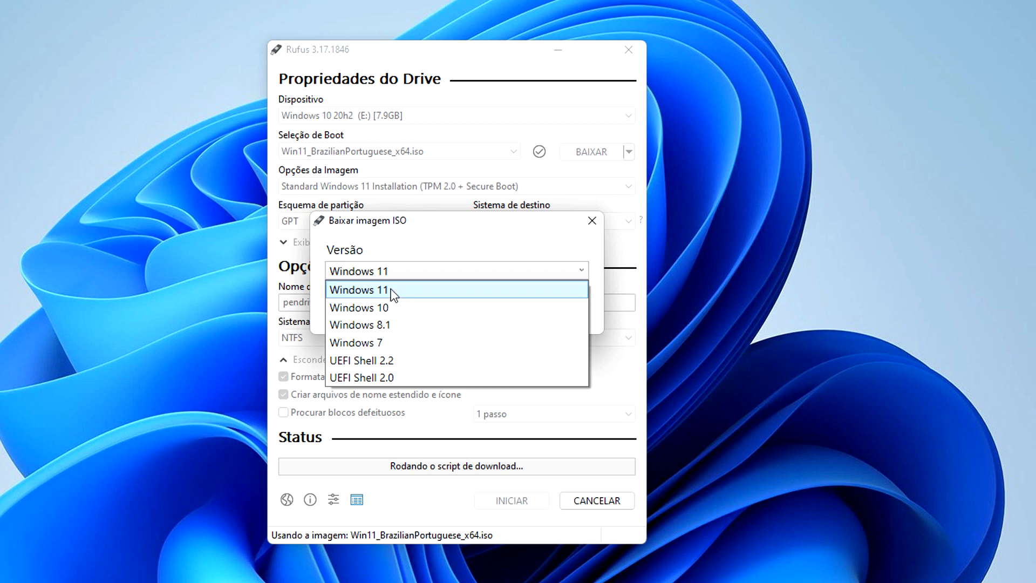
pyautogui.click(419, 292)
pyautogui.click(422, 315)
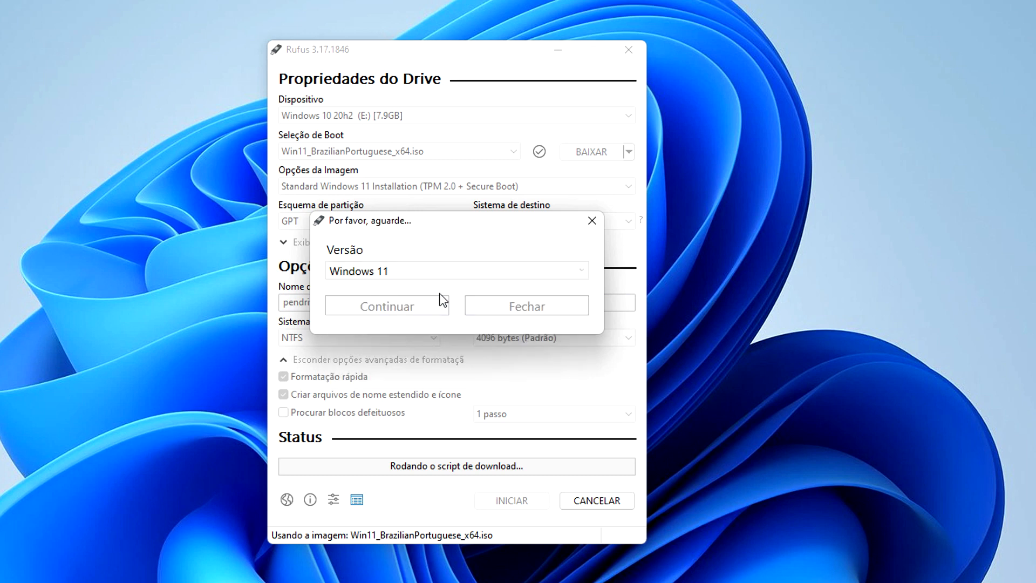
# Step: Choose the 21H2 (Build 22000.194 - 2021.10) release for the ISO download and continue
pyautogui.click(501, 317)
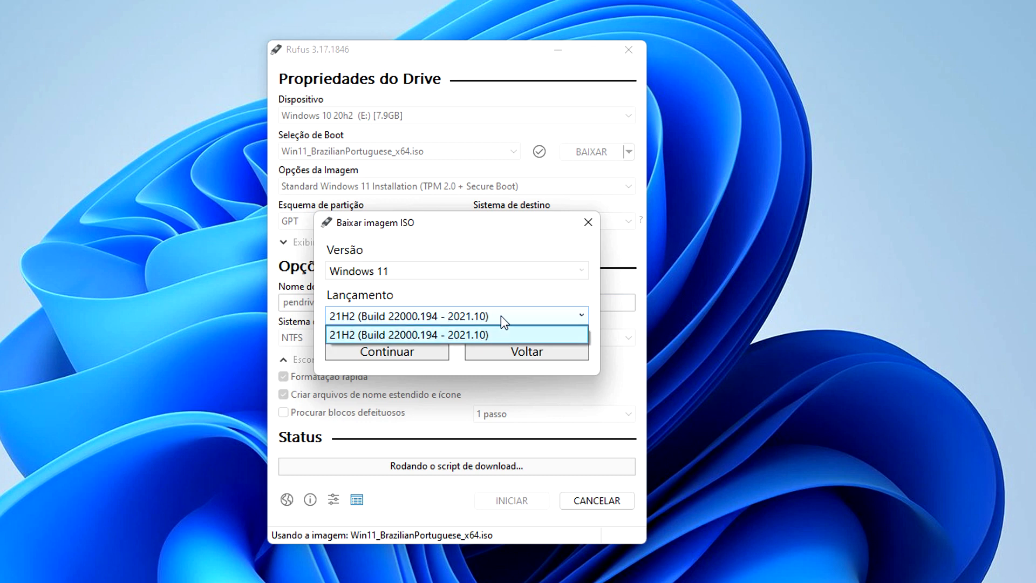
pyautogui.click(501, 316)
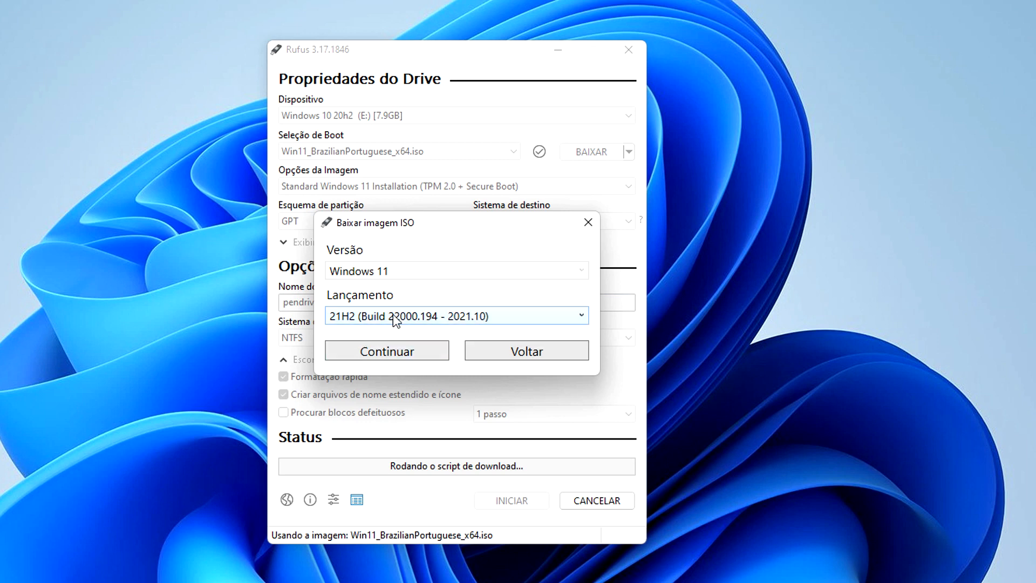
pyautogui.click(439, 316)
pyautogui.click(435, 333)
pyautogui.click(429, 352)
# Step: Choose Windows 11 Home/Pro as the edition for the ISO download and continue
pyautogui.click(449, 367)
pyautogui.click(468, 364)
pyautogui.click(467, 365)
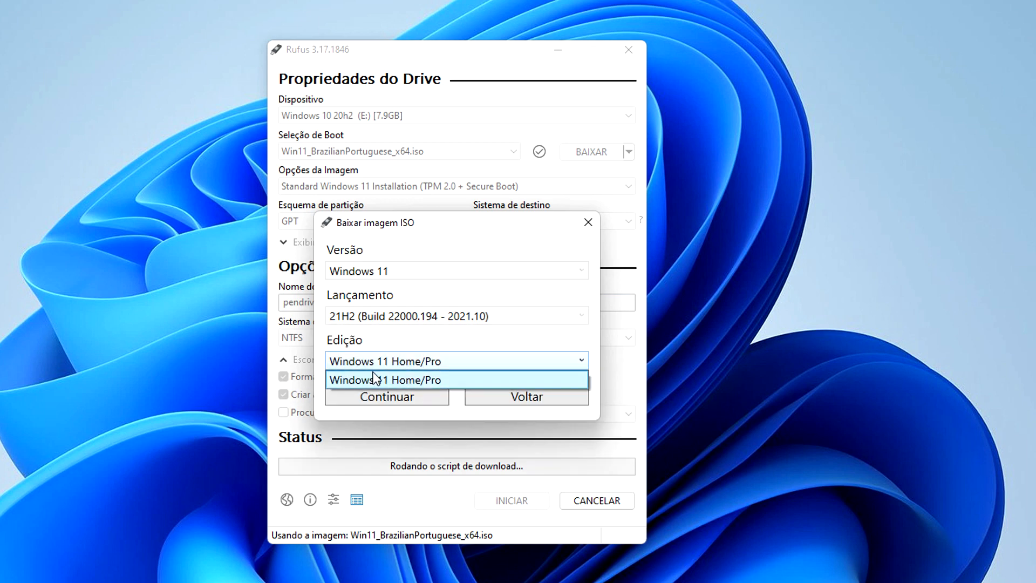
pyautogui.click(470, 381)
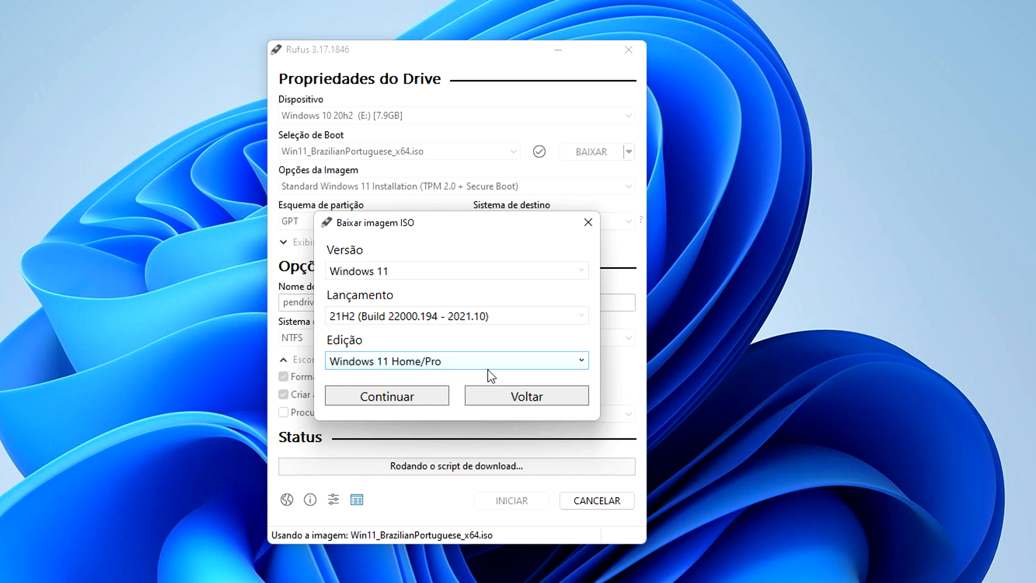
pyautogui.click(419, 399)
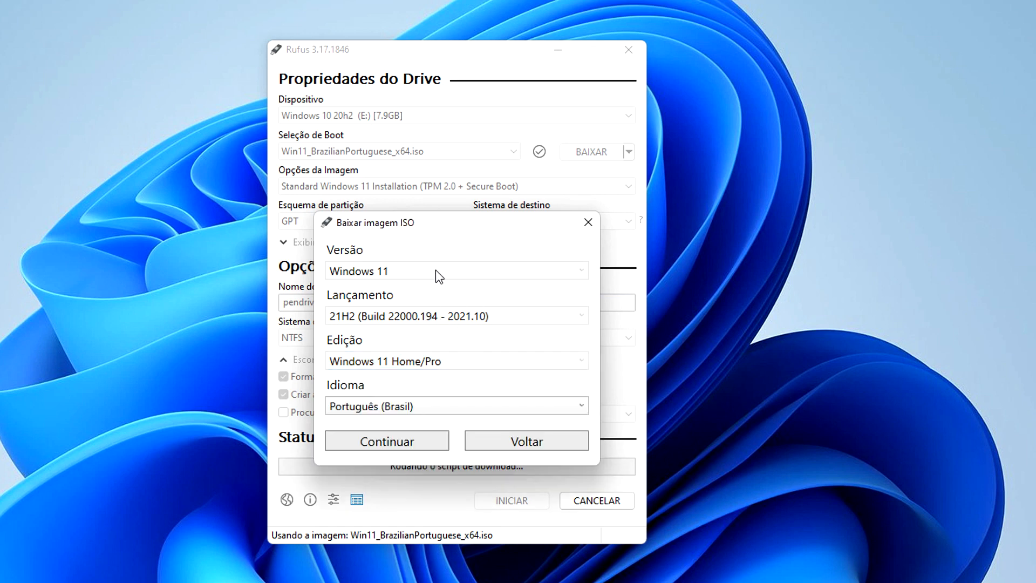
# Step: Keep Português (Brasil) as the language for the ISO download and continue
pyautogui.click(459, 413)
pyautogui.click(487, 413)
pyautogui.click(409, 439)
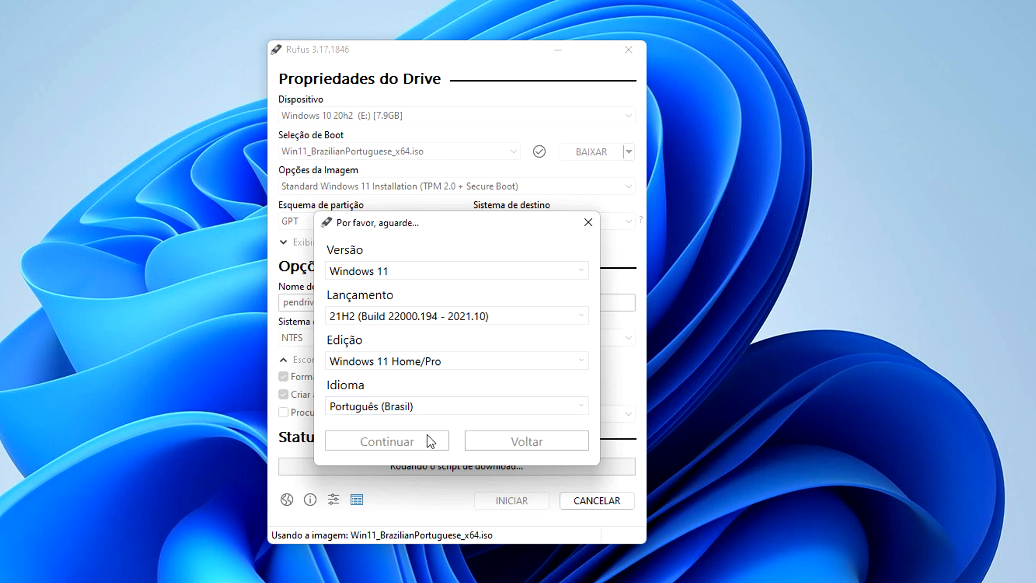
# Step: Choose the x64 architecture and request the ISO download, bringing up the save dialog
pyautogui.click(449, 452)
pyautogui.click(457, 455)
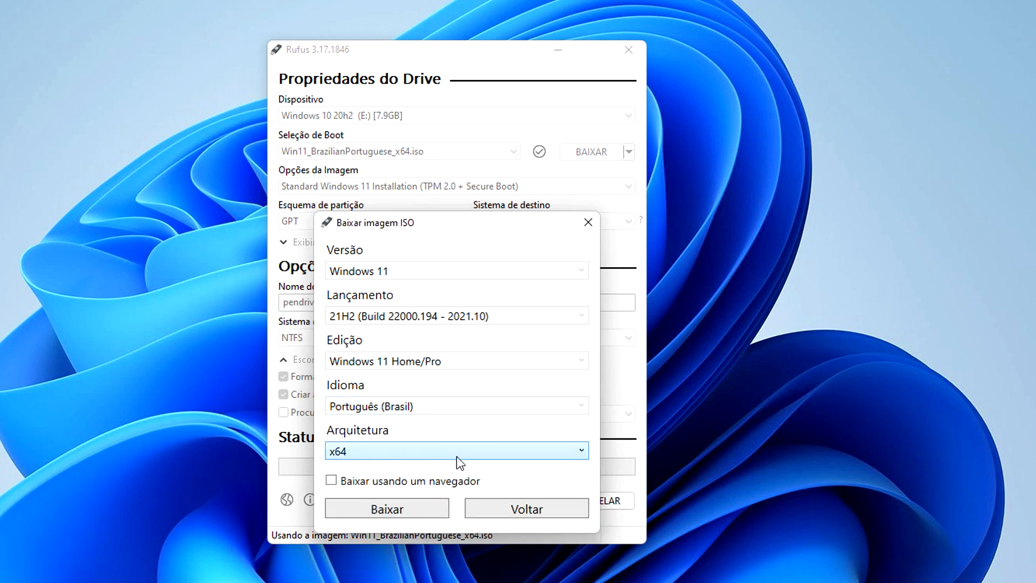
pyautogui.click(434, 458)
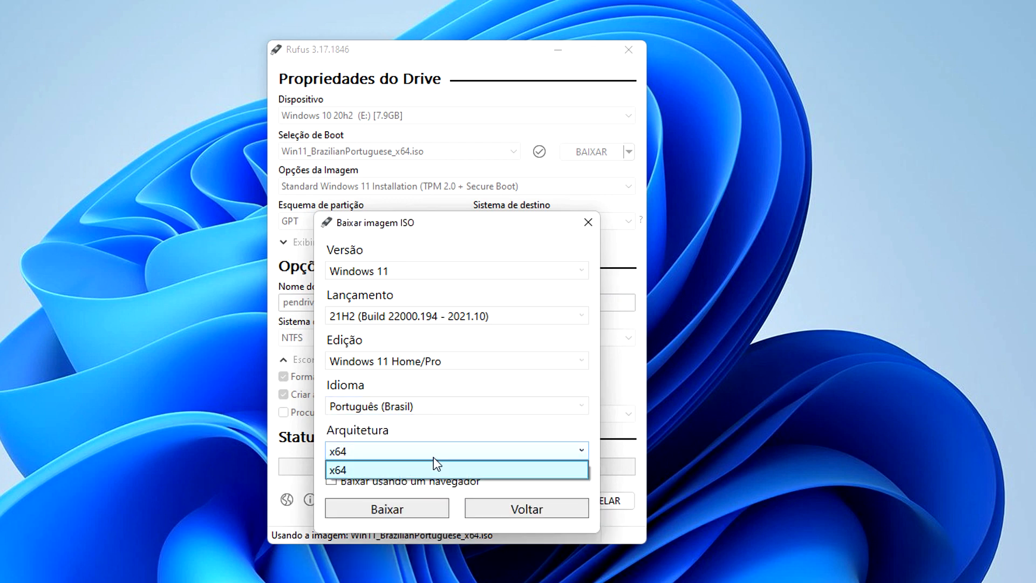
pyautogui.click(393, 451)
pyautogui.click(395, 456)
pyautogui.click(397, 470)
pyautogui.click(419, 514)
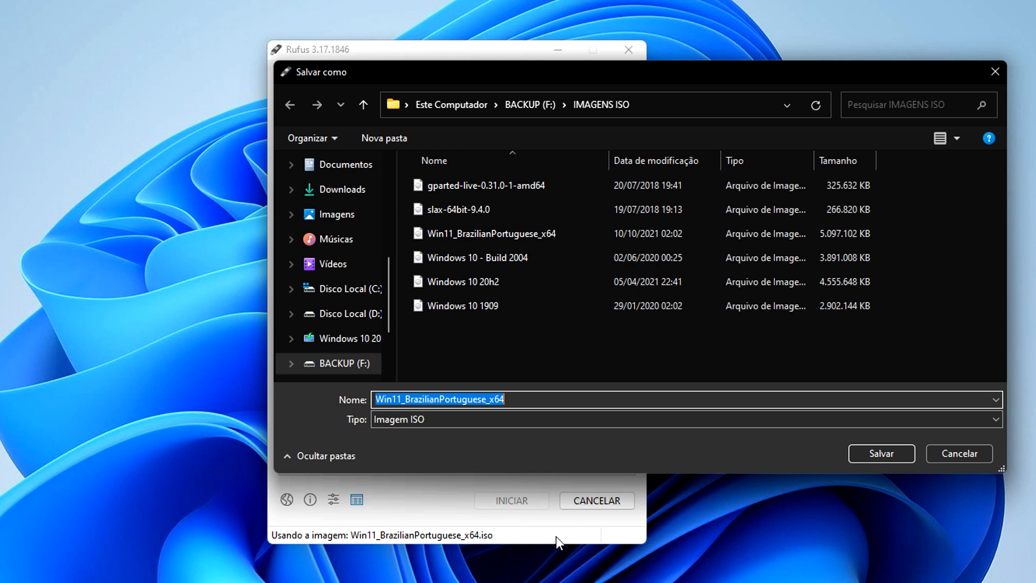
# Step: Save the Win11_BrazilianPortuguese_x64 ISO download to the BACKUP (F:) drive and cancel the running download
pyautogui.click(340, 365)
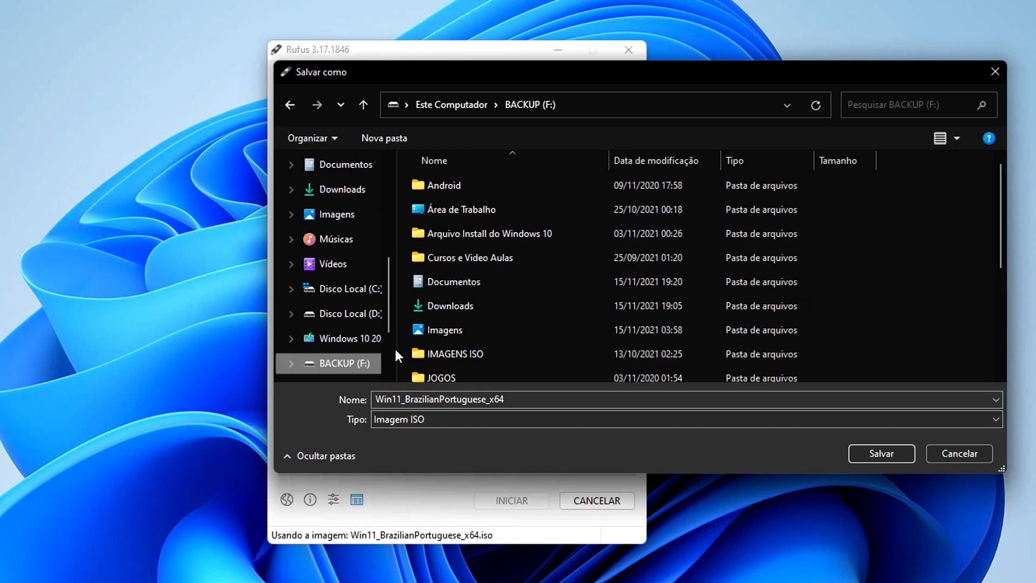
pyautogui.scroll(-3, 575, 245)
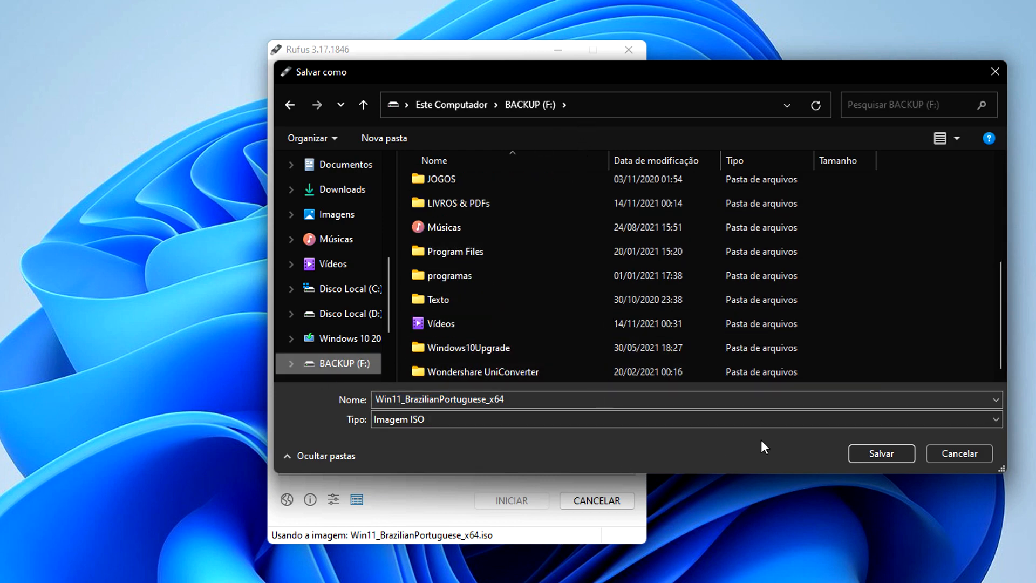
pyautogui.click(882, 454)
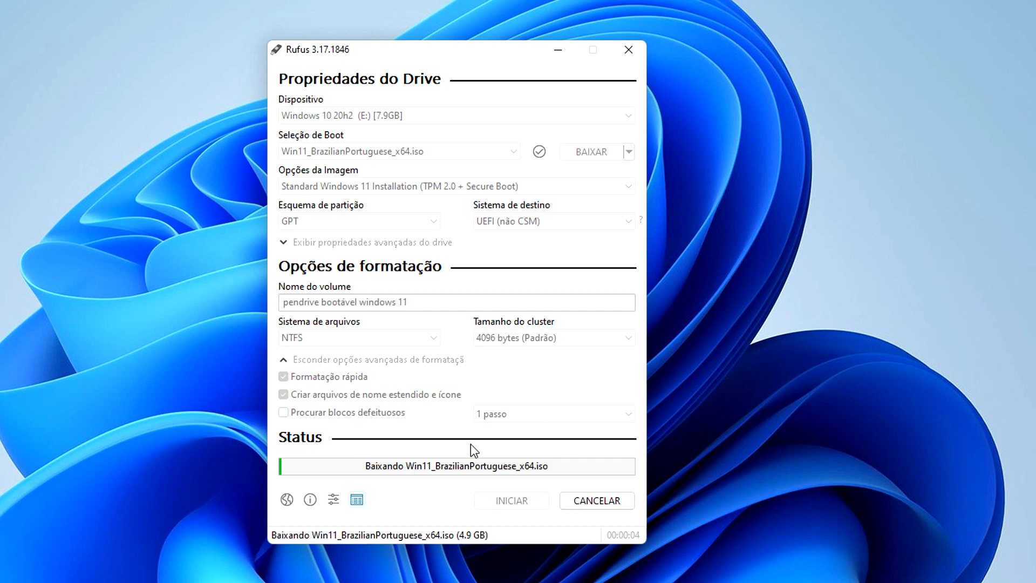
pyautogui.click(600, 501)
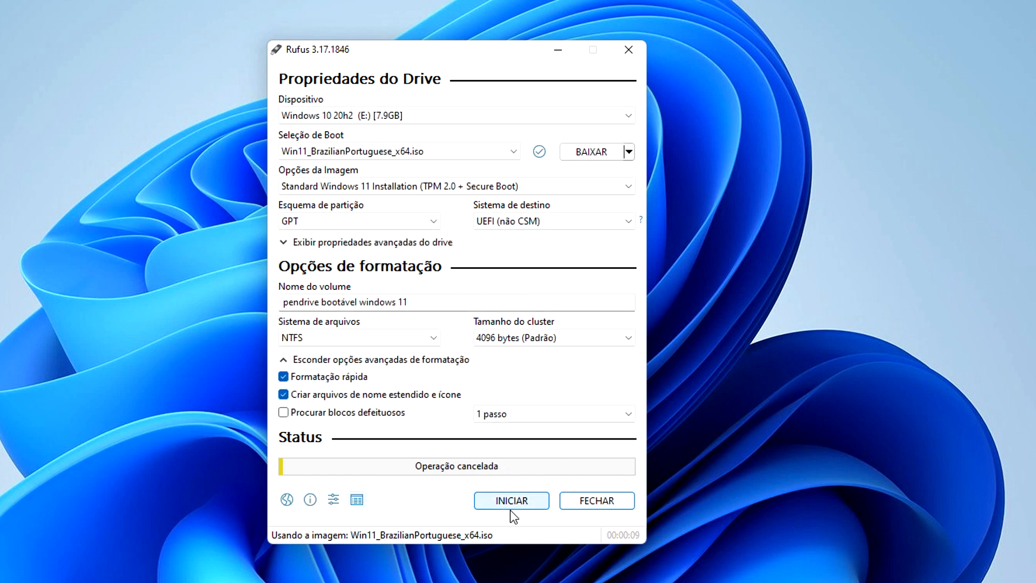
# Step: Switch the boot image source from download to local selection and load Win11_BrazilianPortuguese_x64 from the IMAGENS ISO folder
pyautogui.click(628, 152)
pyautogui.click(283, 377)
pyautogui.click(347, 377)
pyautogui.click(628, 152)
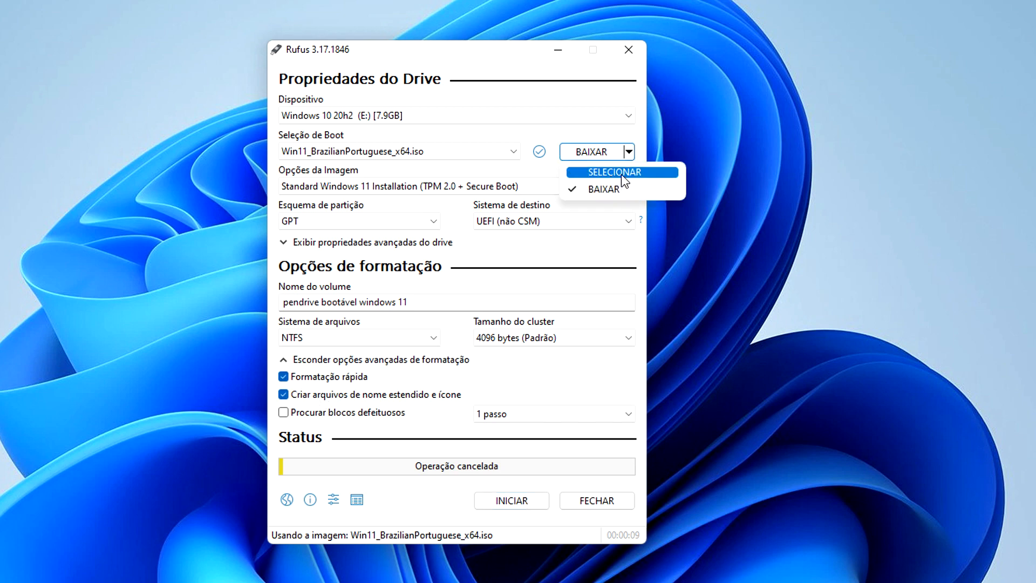
pyautogui.click(622, 174)
pyautogui.click(592, 156)
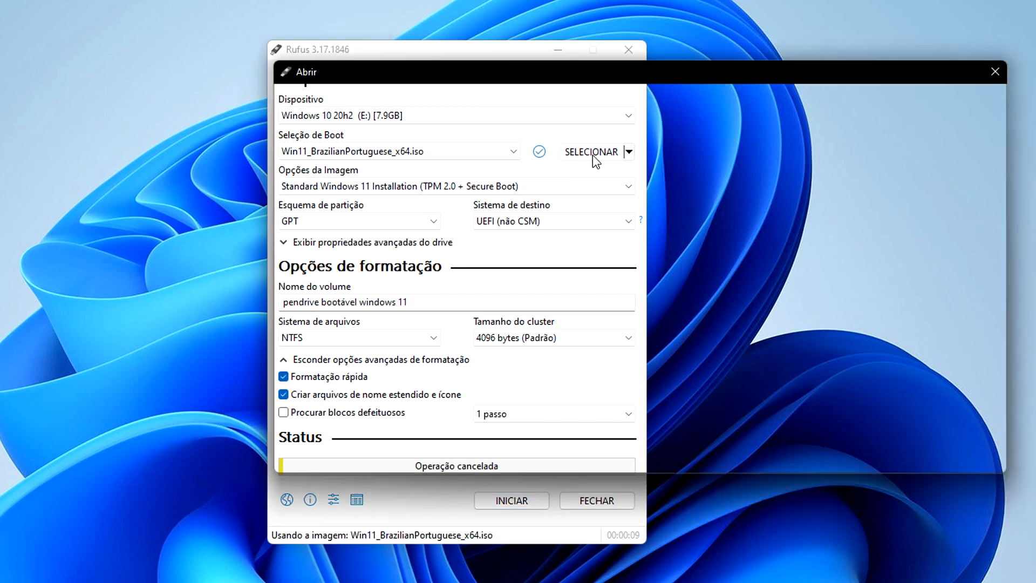
pyautogui.doubleClick(508, 355)
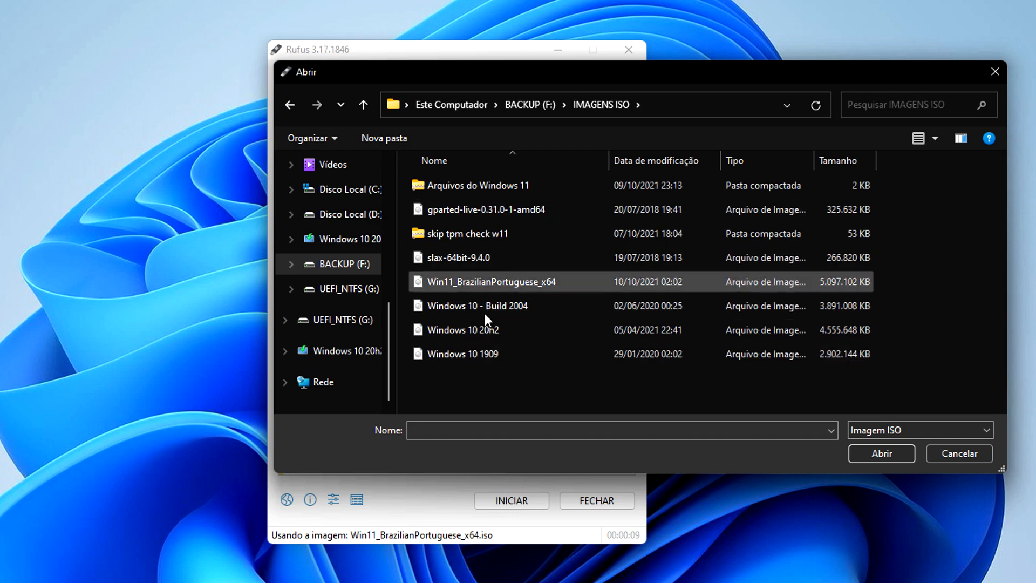
pyautogui.doubleClick(559, 285)
# Step: Set the volume name to "pendrive bootavel windows 11", request the start of the process and cancel at the data-erase warning
pyautogui.moveTo(466, 301); pyautogui.dragTo(225, 301)
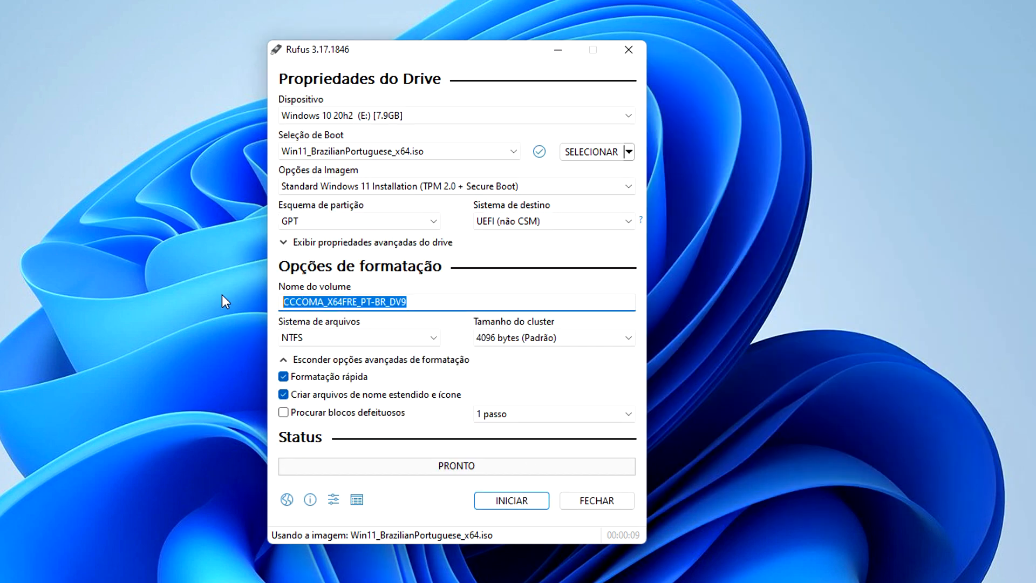
pyautogui.write('pendrive bootavel windows 11')
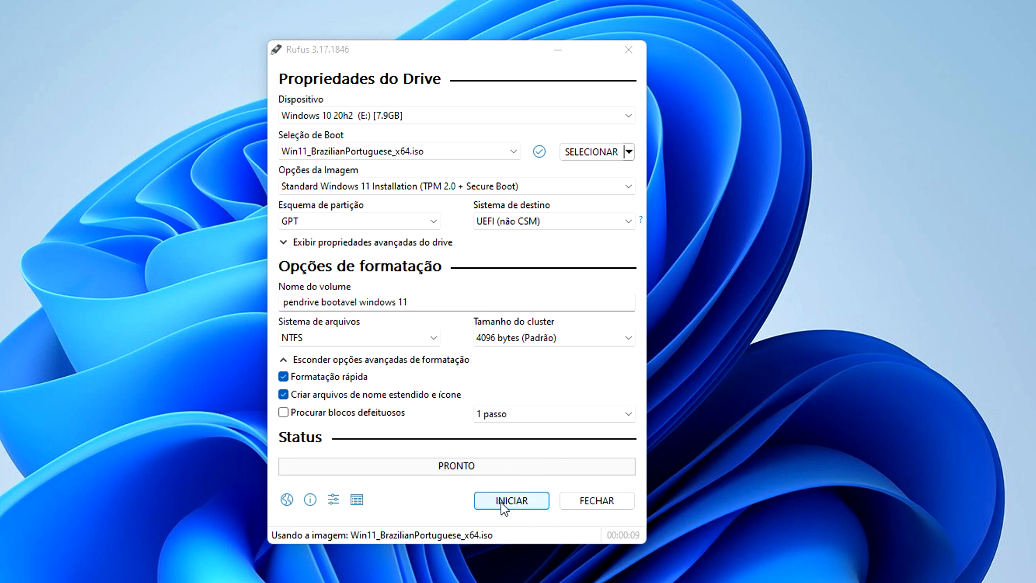
pyautogui.click(520, 504)
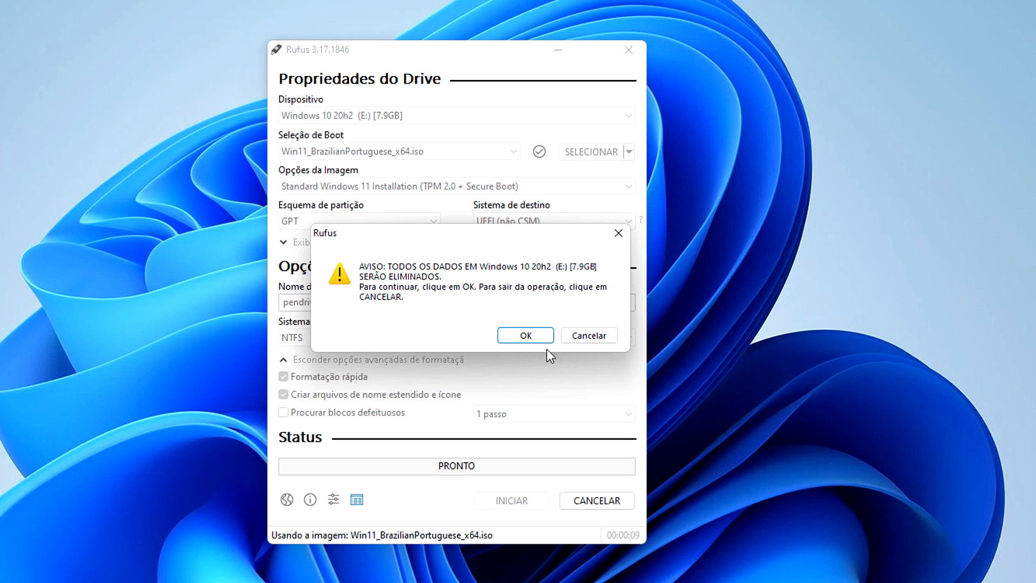
pyautogui.press('Escape')
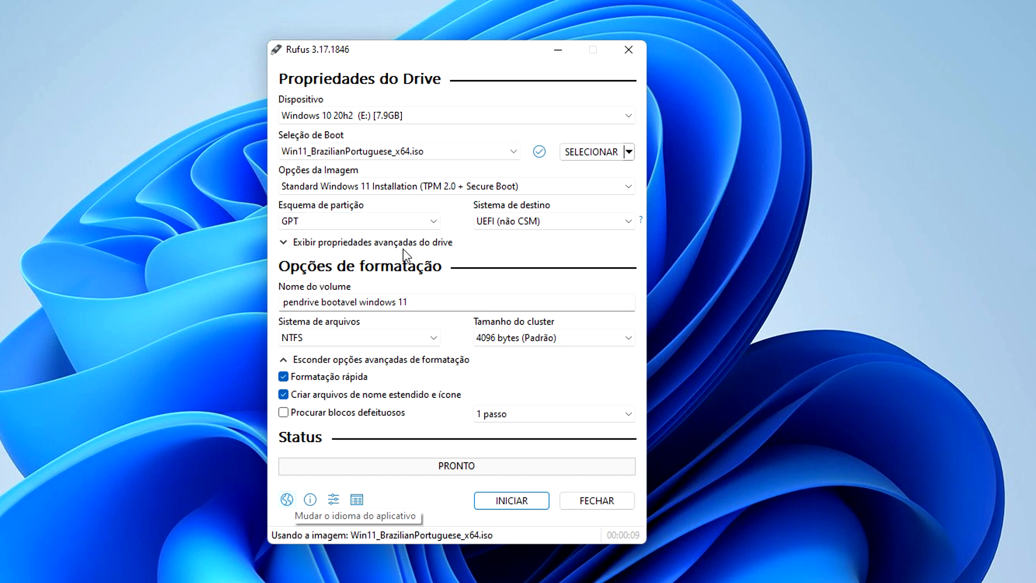
# Step: Set the image option to Extended Windows 11 Installation (no TPM / no Secure Boot)
pyautogui.moveTo(457, 190)
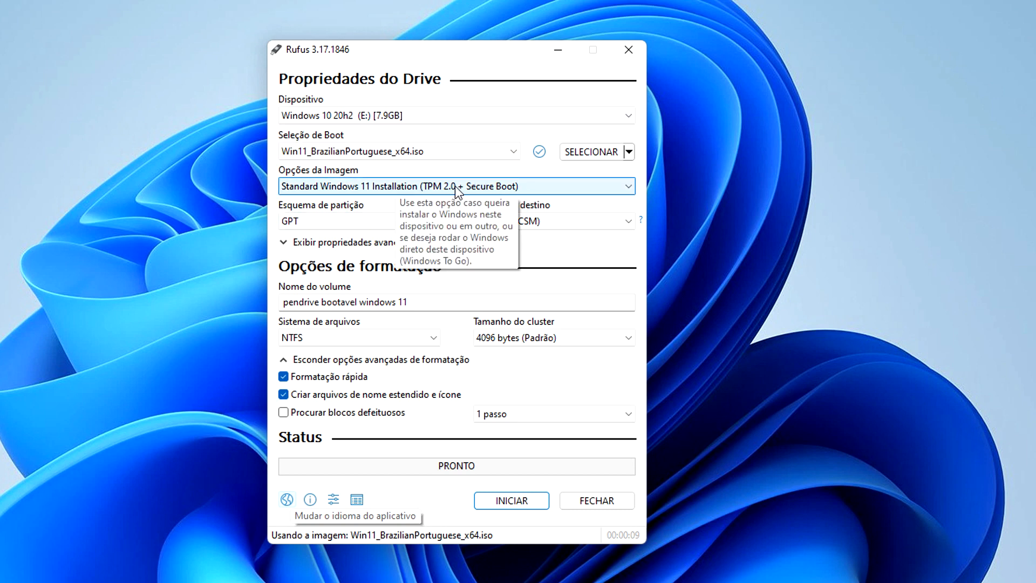
pyautogui.click(455, 186)
pyautogui.click(455, 186)
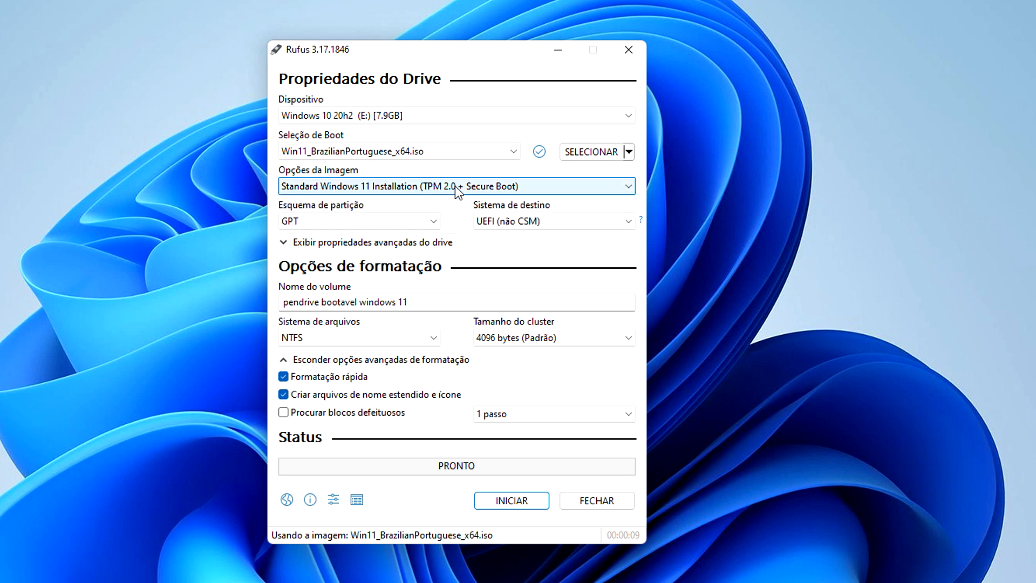
pyautogui.moveTo(530, 194)
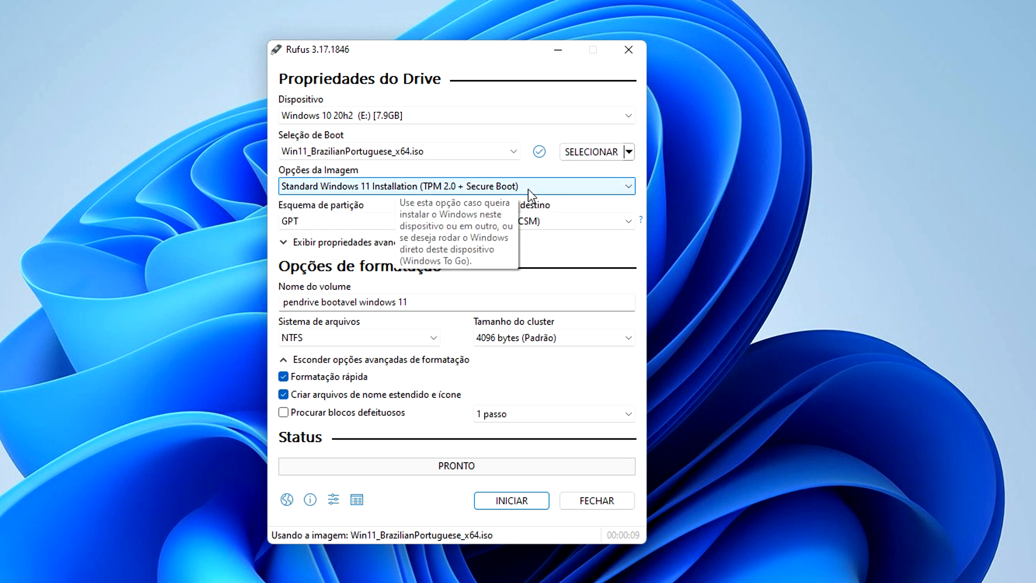
pyautogui.click(543, 190)
pyautogui.click(547, 186)
pyautogui.click(549, 186)
pyautogui.click(549, 186)
pyautogui.click(513, 151)
pyautogui.click(513, 151)
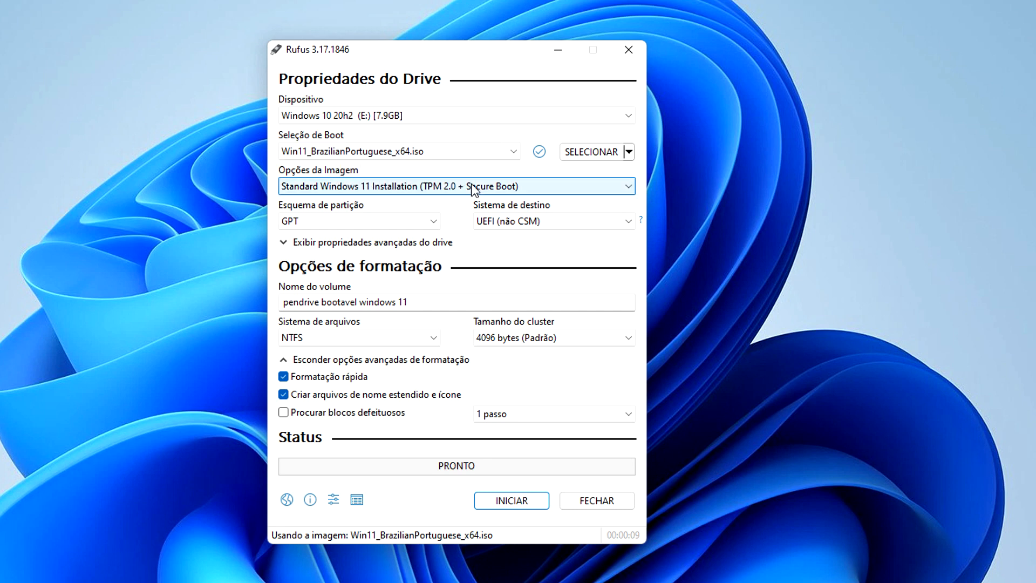
pyautogui.click(490, 187)
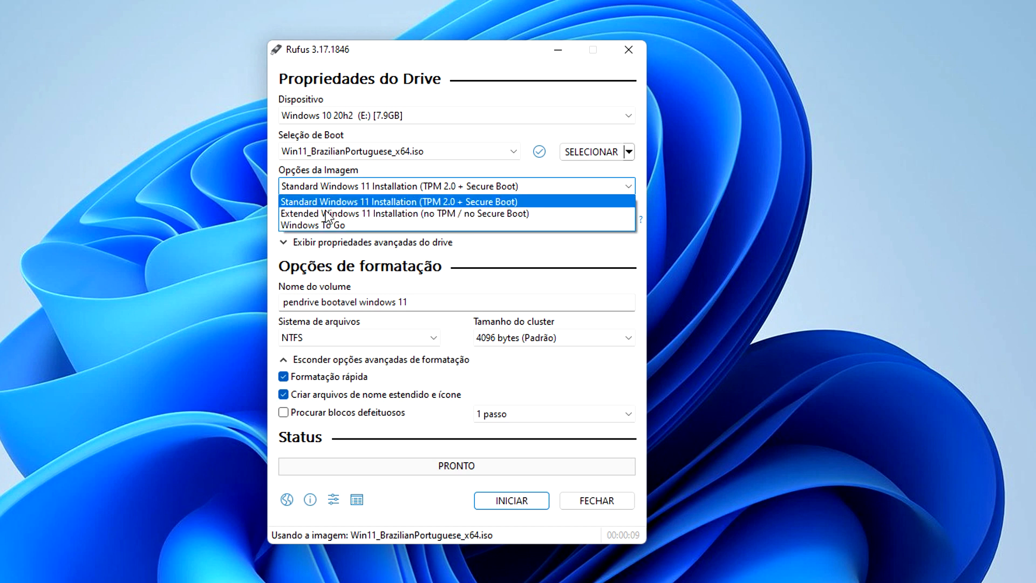
pyautogui.click(459, 216)
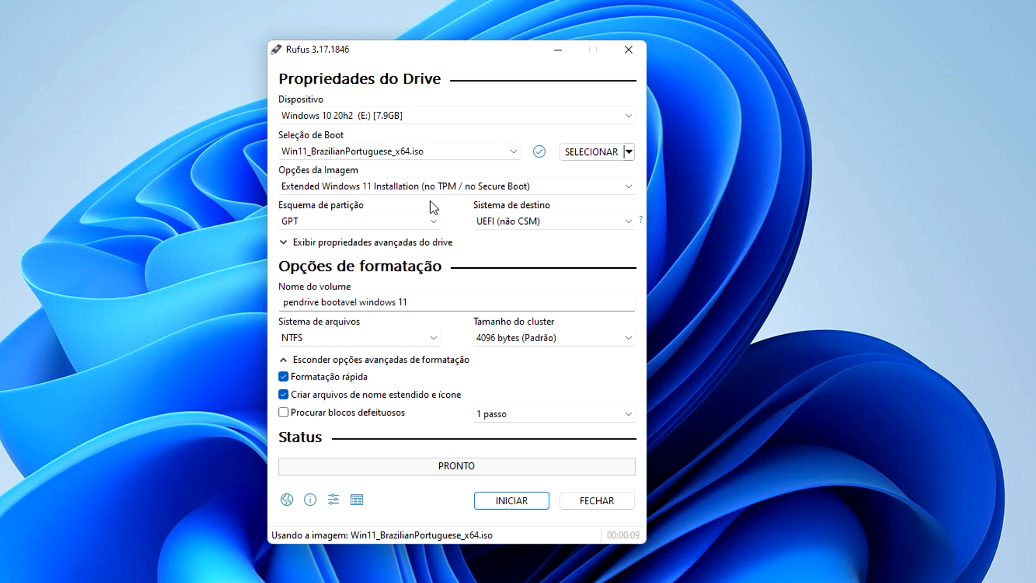
# Step: Set the partition scheme to MBR for the bootable drive
pyautogui.click(434, 223)
pyautogui.click(324, 237)
# Step: Review the volume name and the available file system and cluster size choices in the formatting options
pyautogui.click(520, 305)
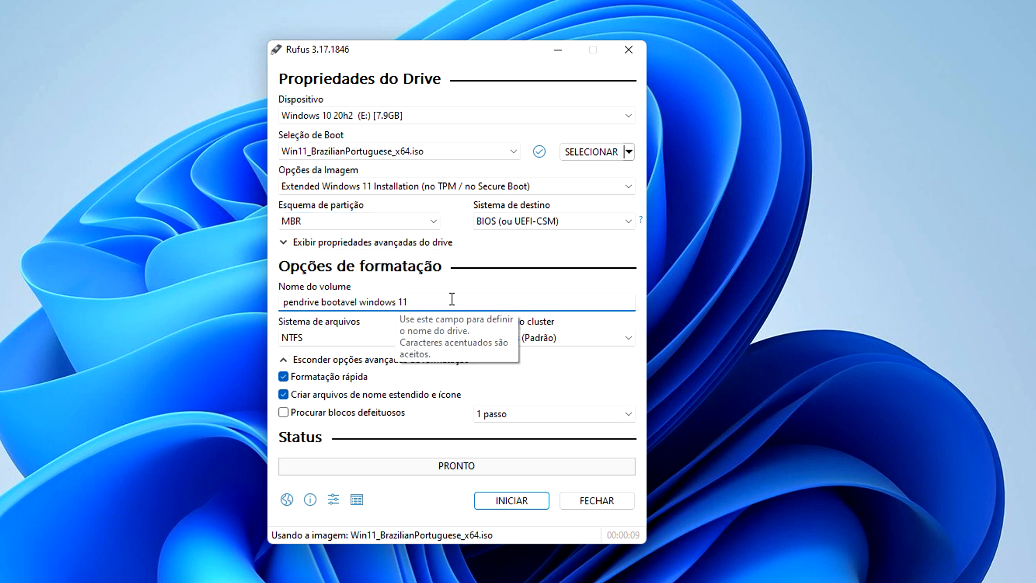
pyautogui.moveTo(450, 300)
pyautogui.mouseDown()
pyautogui.moveTo(335, 303)
pyautogui.moveTo(447, 304)
pyautogui.mouseUp()
pyautogui.click(432, 341)
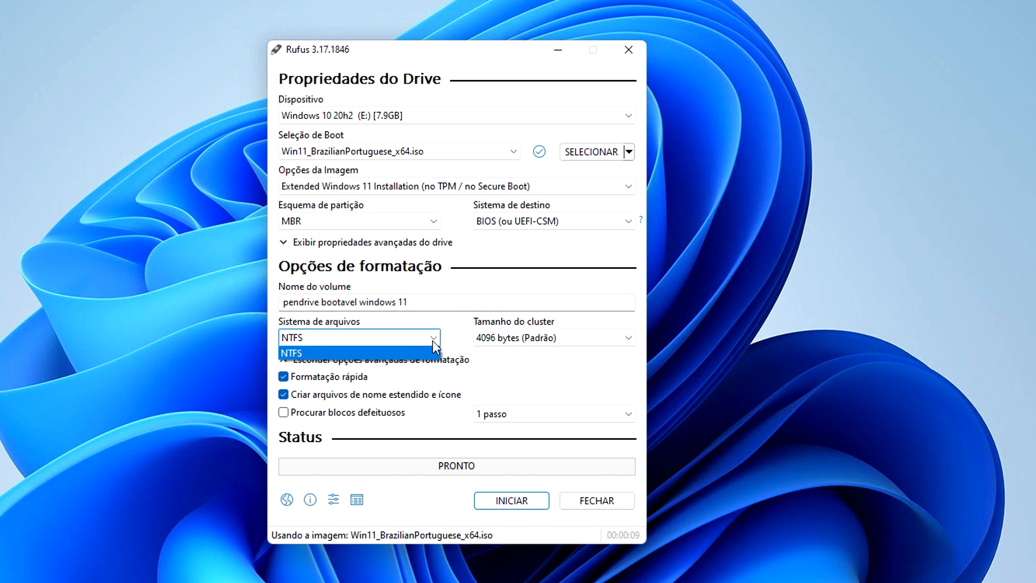
pyautogui.click(432, 342)
pyautogui.click(617, 337)
pyautogui.click(617, 338)
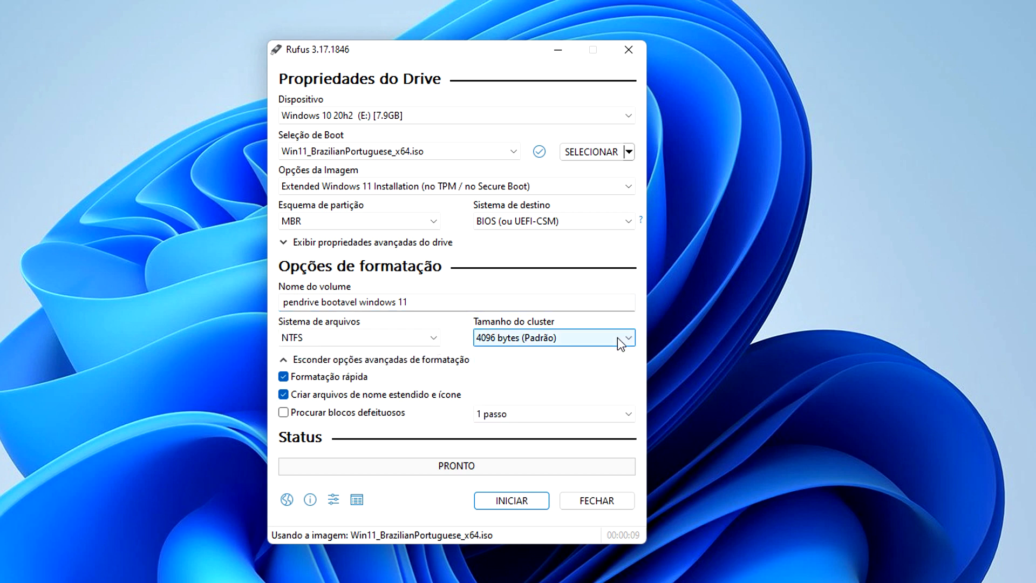
pyautogui.click(580, 339)
pyautogui.click(534, 339)
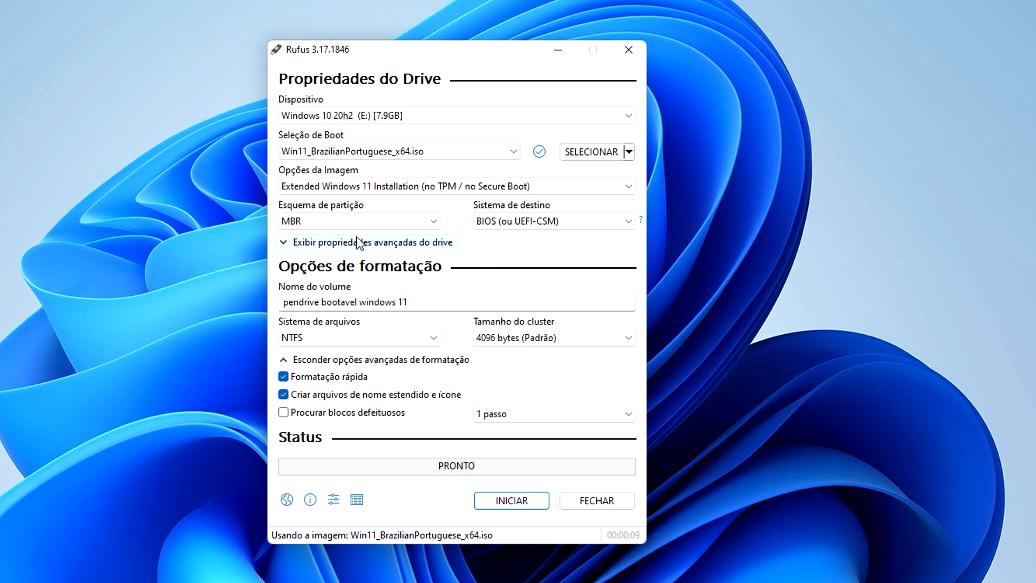
# Step: Examine the available partition scheme choices, keeping MBR selected
pyautogui.click(418, 229)
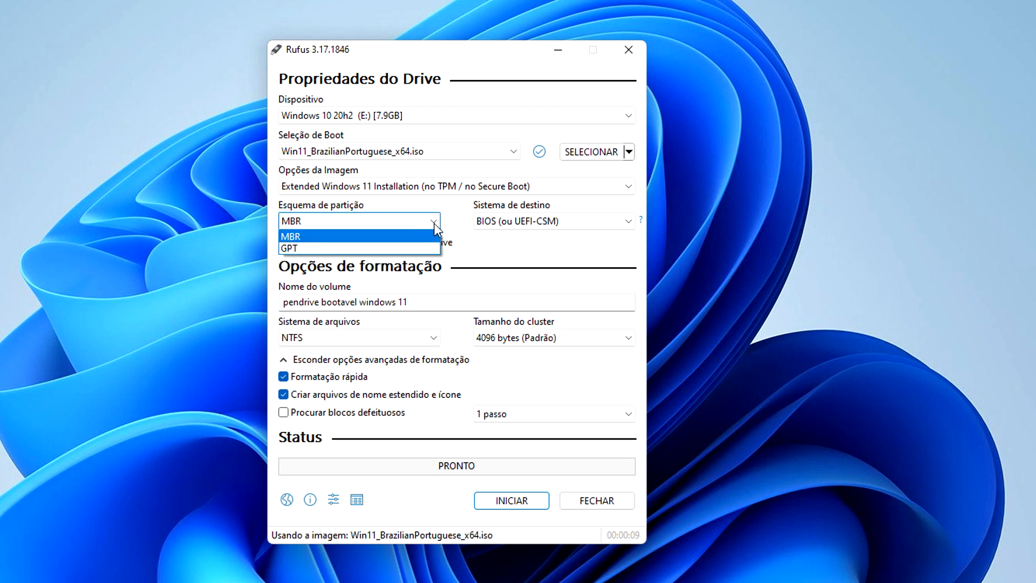
pyautogui.click(435, 226)
pyautogui.click(435, 225)
pyautogui.click(432, 224)
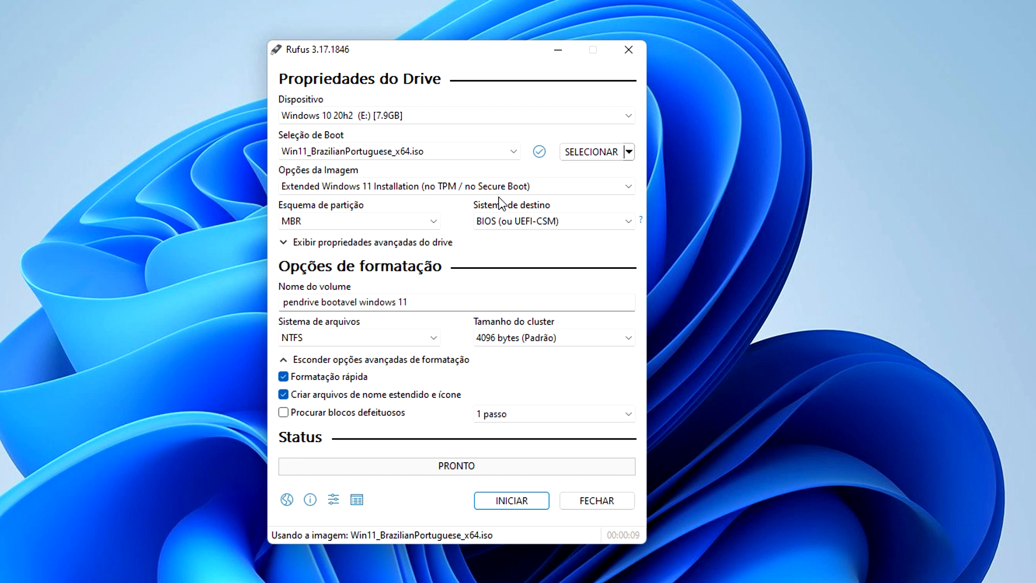
pyautogui.click(434, 223)
pyautogui.click(436, 223)
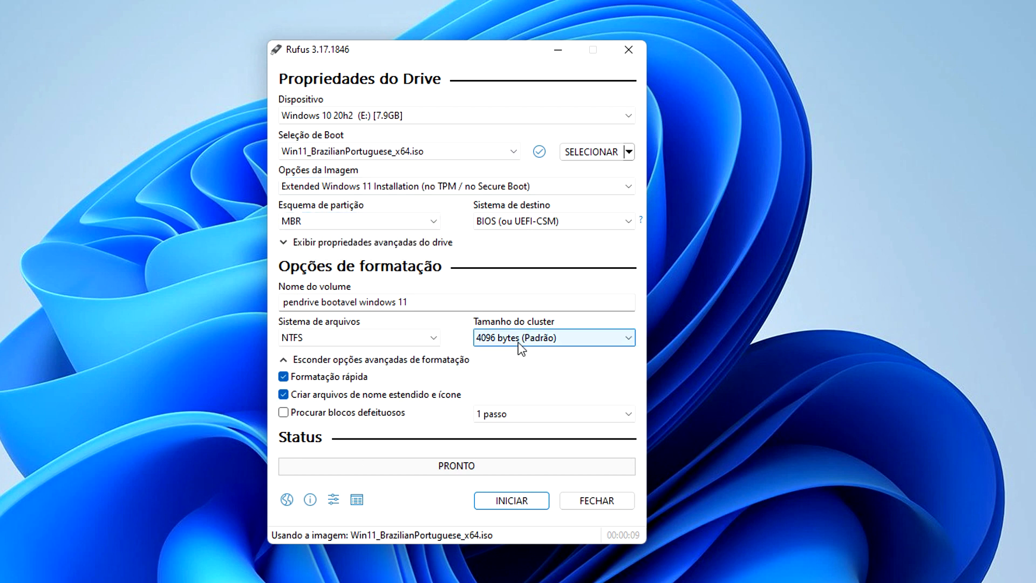
# Step: Start creating the bootable USB drive and accept erasing all data on it
pyautogui.click(531, 503)
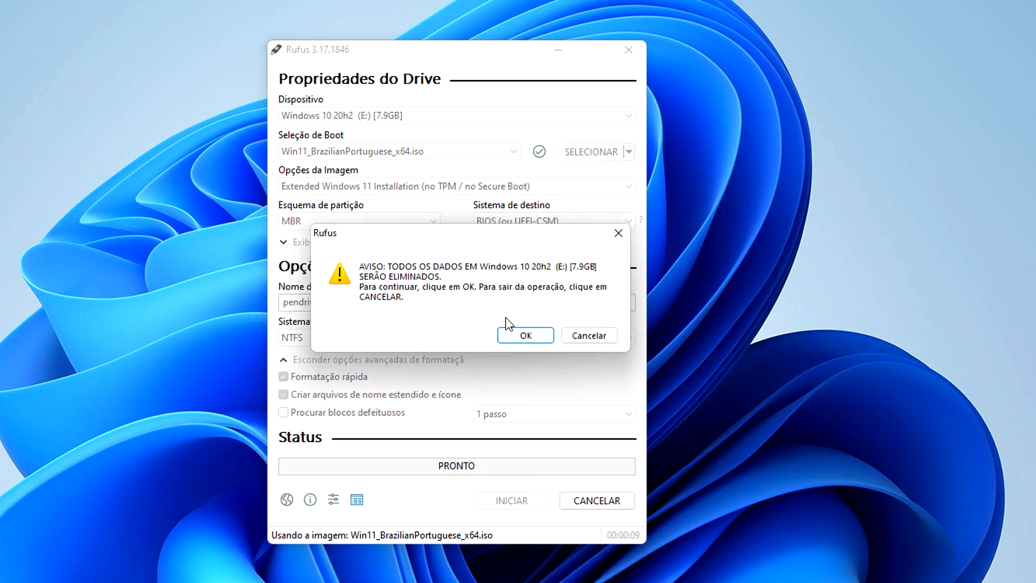
pyautogui.click(535, 335)
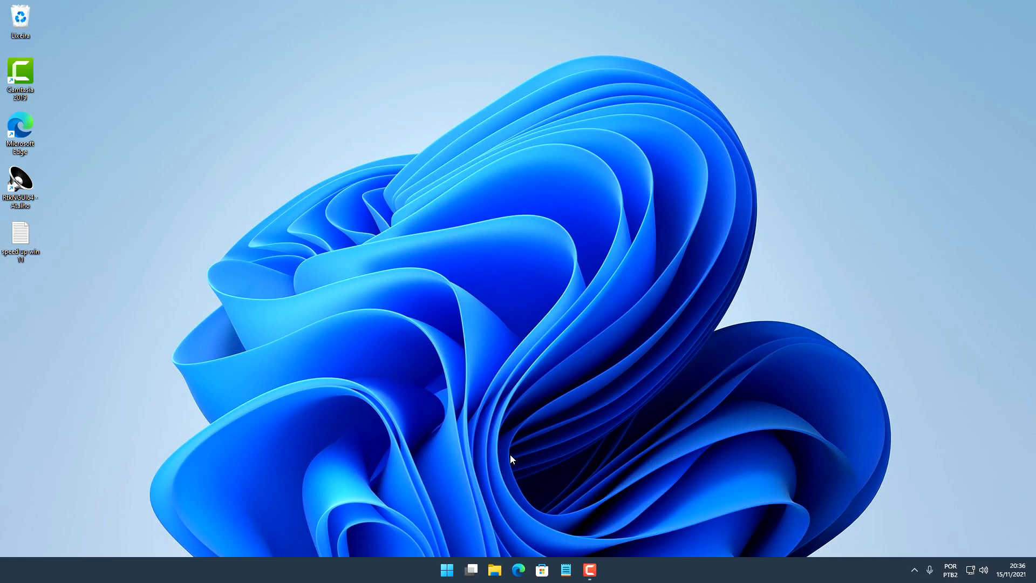
pyautogui.click(447, 570)
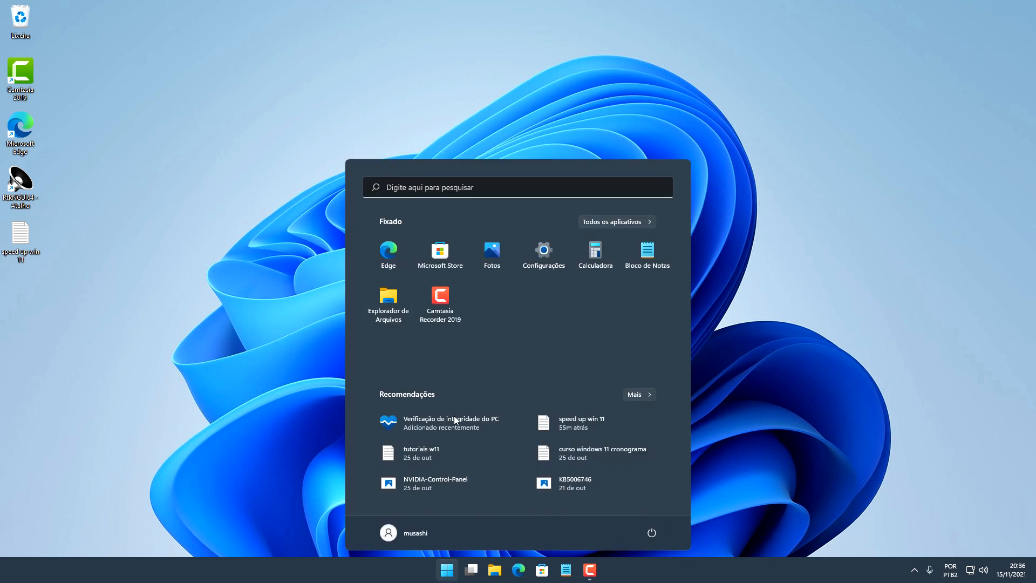
pyautogui.click(447, 572)
pyautogui.click(447, 572)
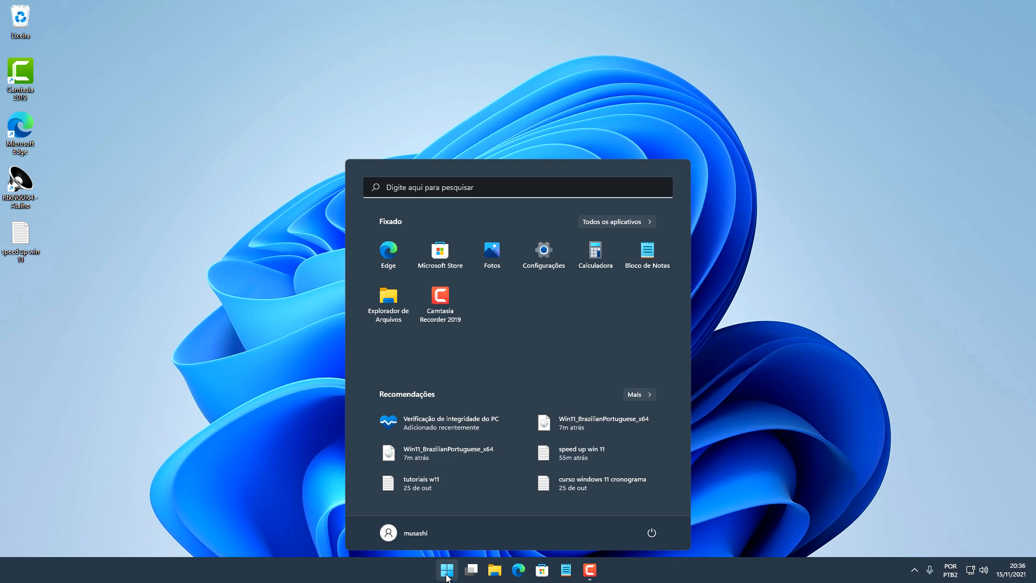
pyautogui.click(447, 575)
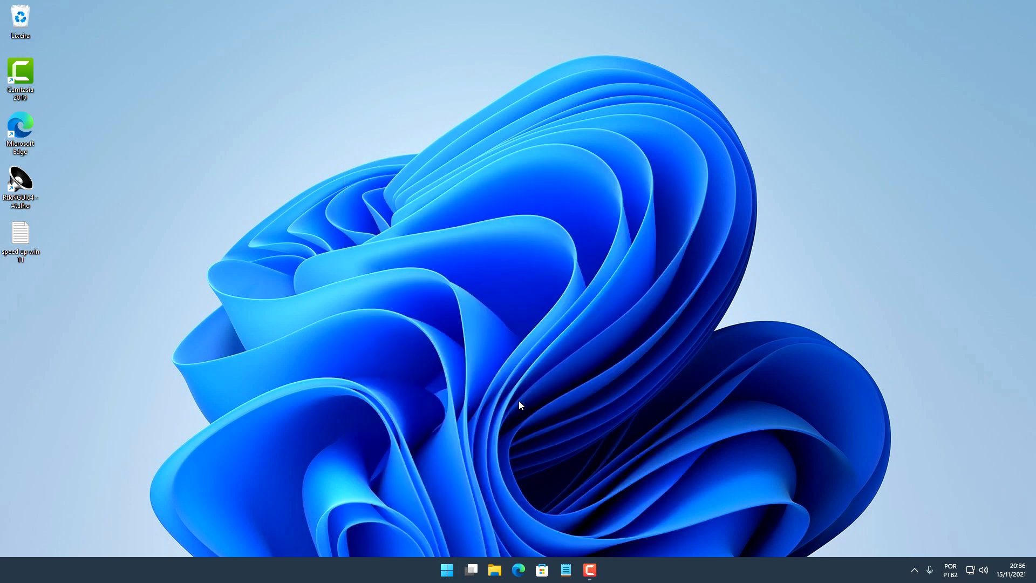
pyautogui.click(446, 575)
pyautogui.click(446, 575)
pyautogui.rightClick(433, 195)
pyautogui.click(474, 241)
# Step: Open the Windows Update history in the Settings app, examine the installed updates and close Settings
pyautogui.click(447, 570)
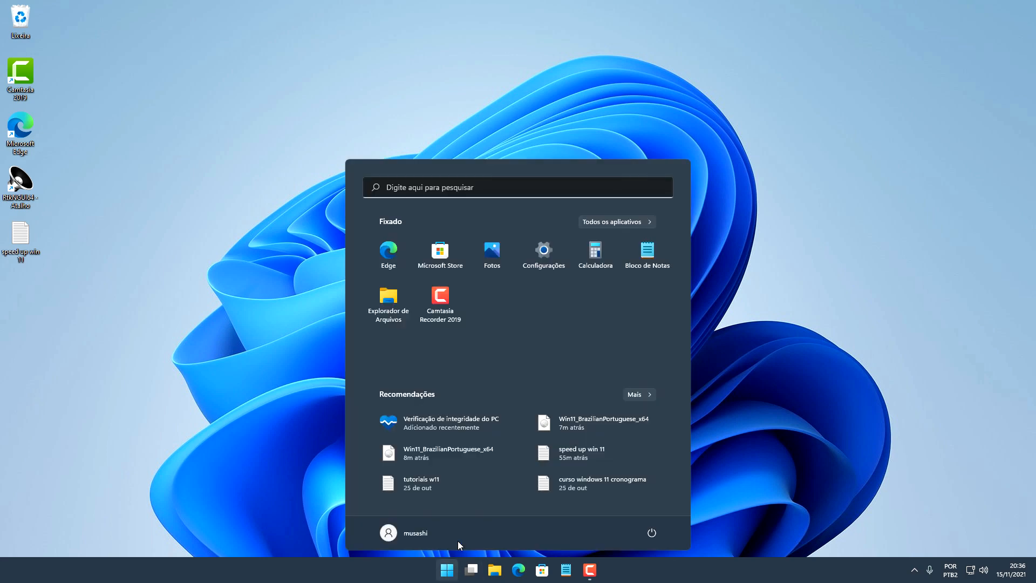
pyautogui.click(545, 254)
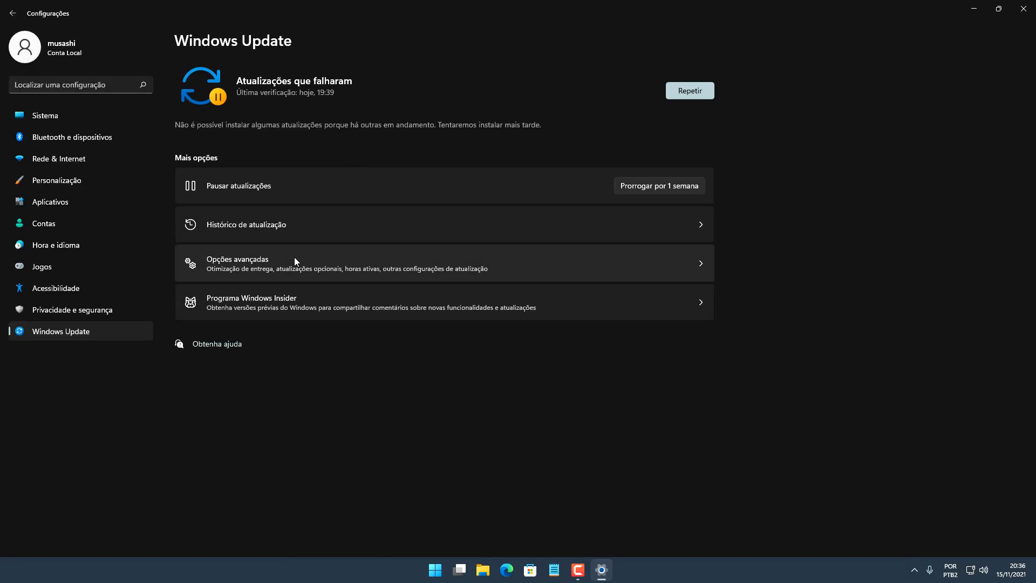
pyautogui.click(261, 229)
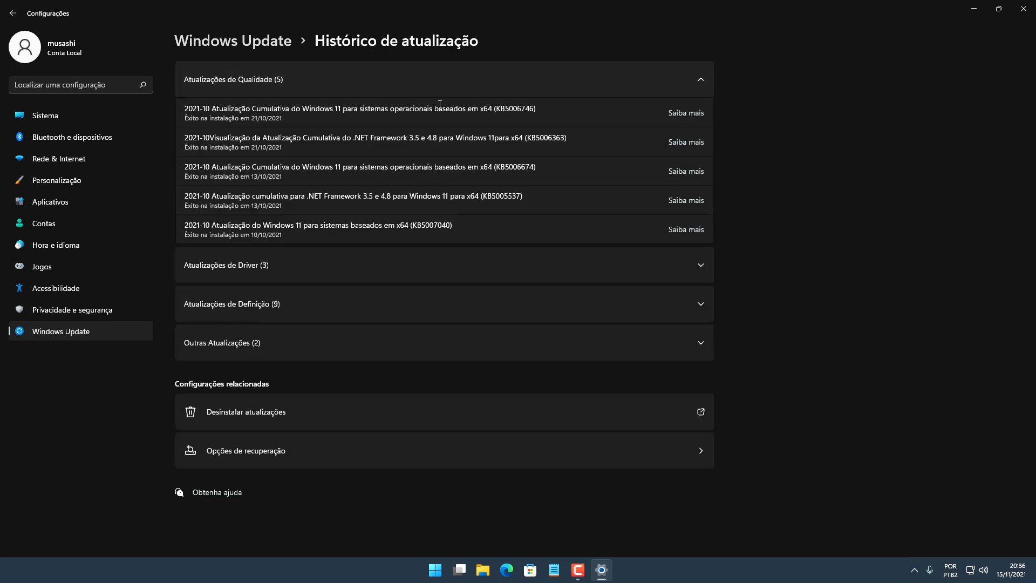
pyautogui.click(1024, 9)
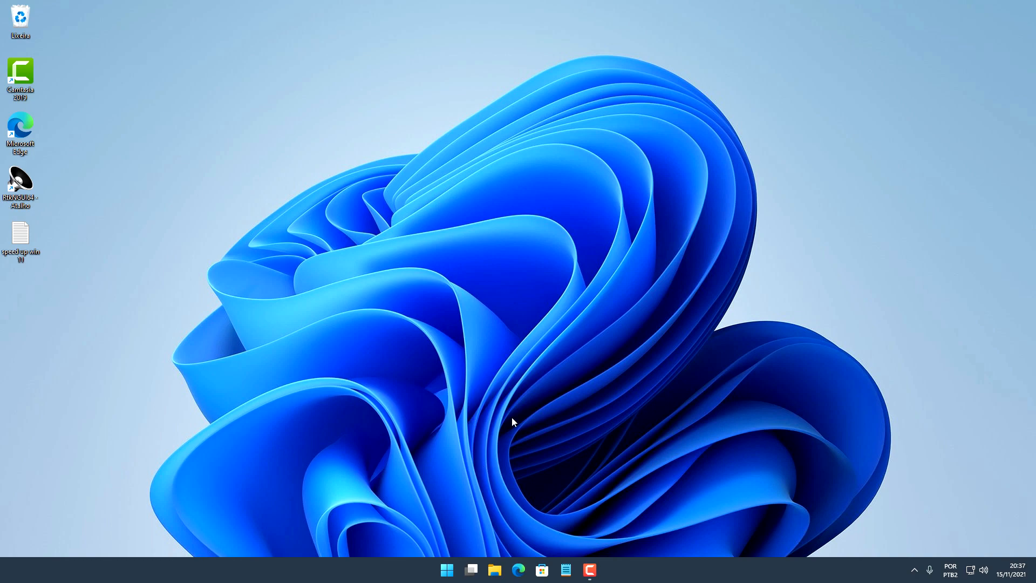
# Step: Open Este Computador in File Explorer to examine the connected drives
pyautogui.click(496, 573)
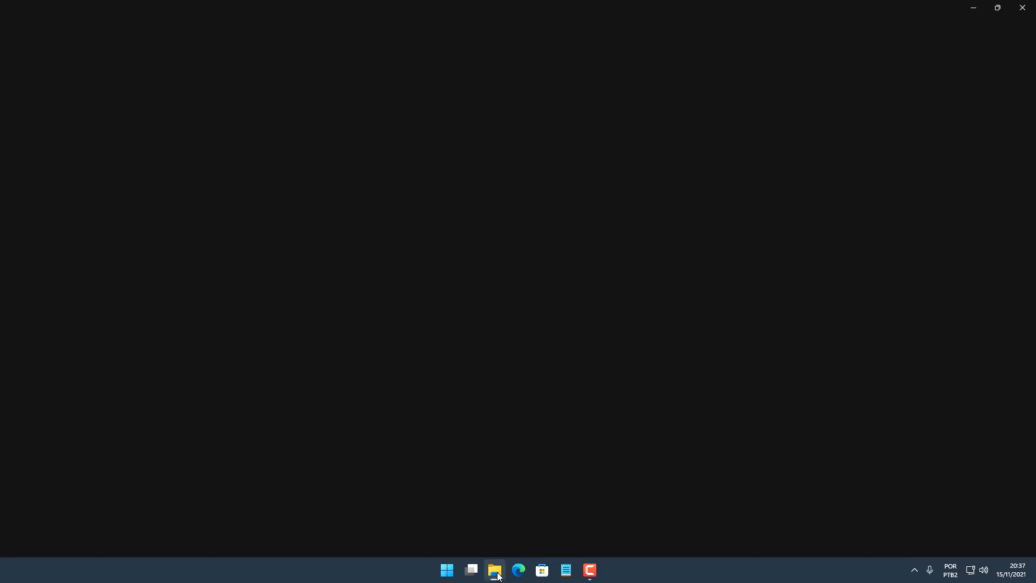
pyautogui.click(98, 246)
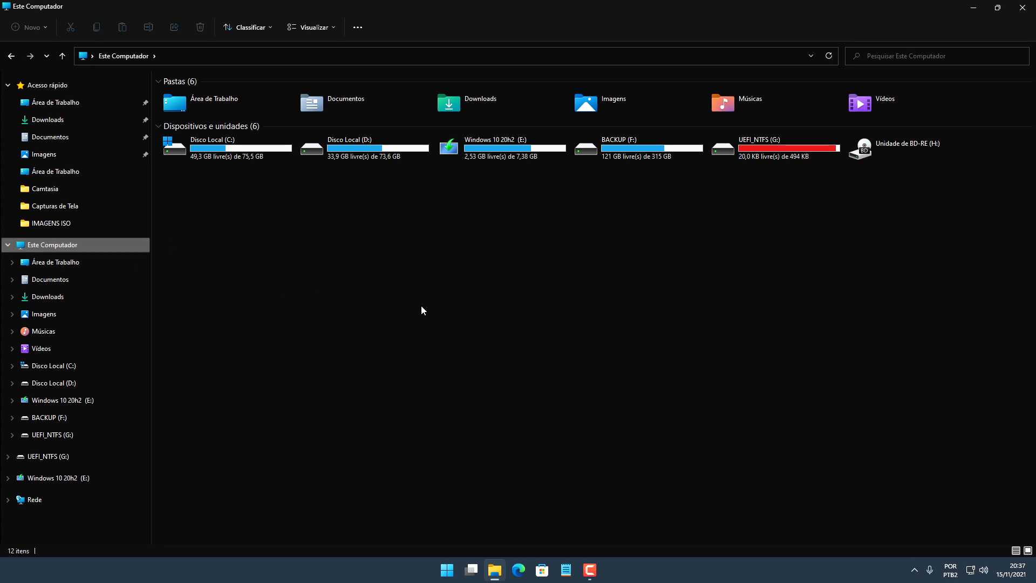
# Step: Examine the contents of the Windows 10 20h2 (E:) drive and select the Windows 10 20h2 image in IMAGENS ISO on BACKUP (F:)
pyautogui.click(141, 401)
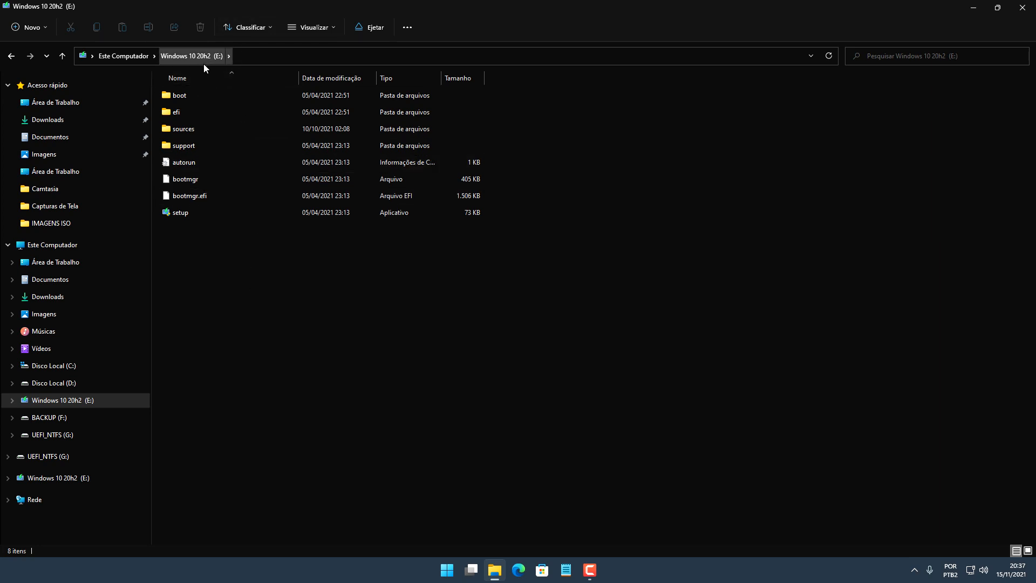
pyautogui.click(74, 420)
pyautogui.doubleClick(222, 213)
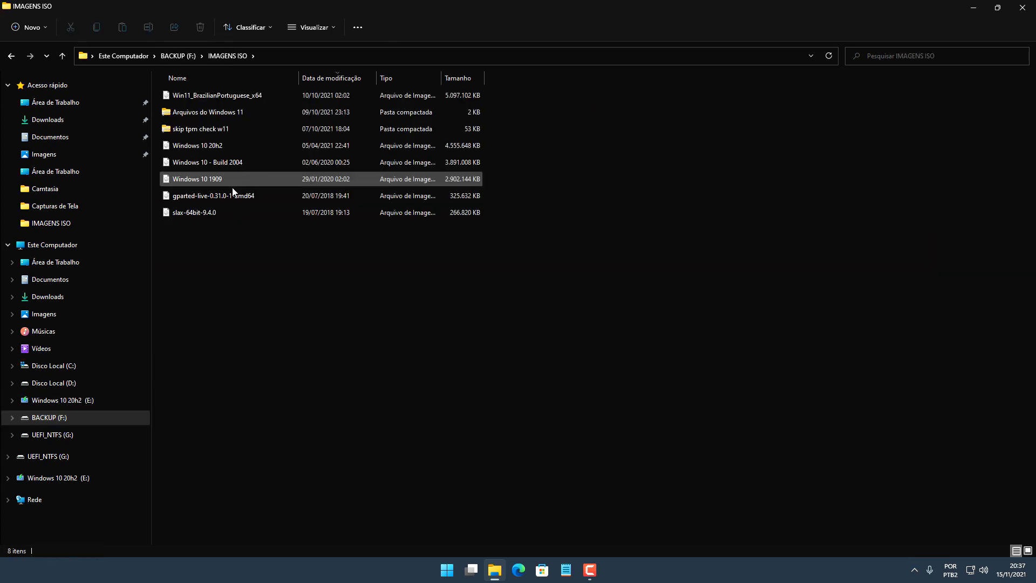
pyautogui.click(219, 146)
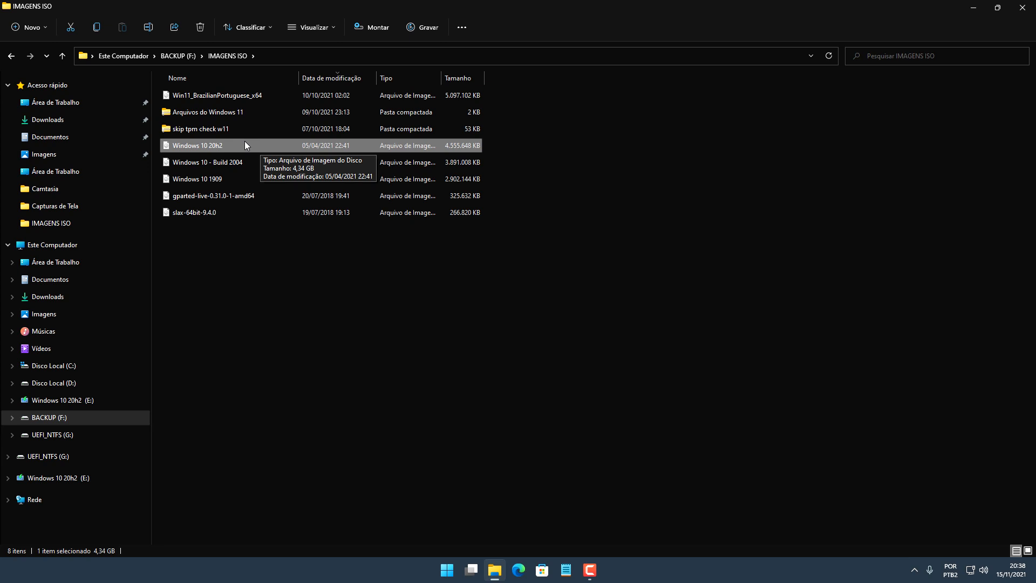
# Step: Locate and select install.wim in the sources folder of the Windows 10 20h2 (E:) drive
pyautogui.click(103, 400)
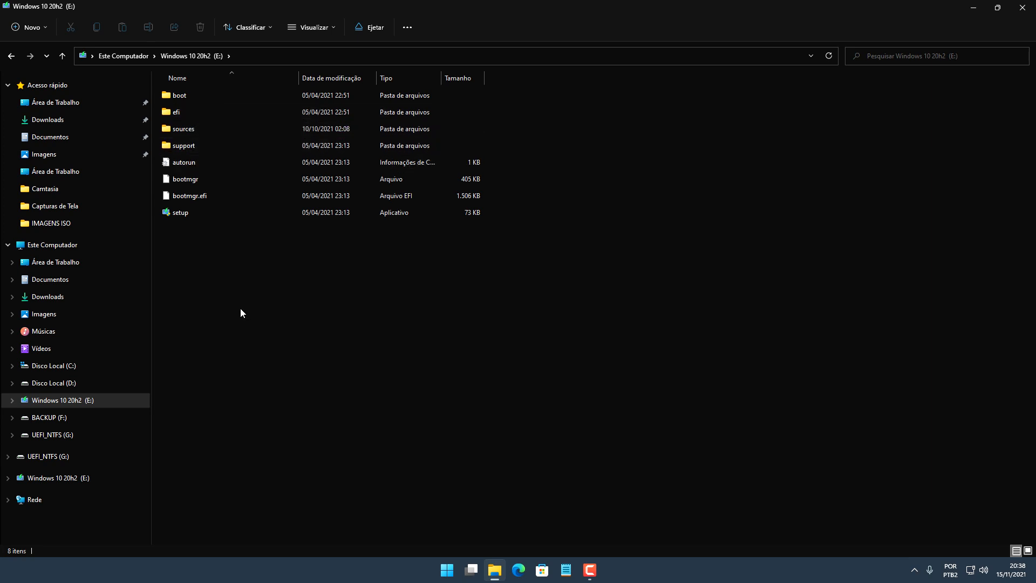
pyautogui.doubleClick(218, 131)
pyautogui.scroll(-15, 280, 205)
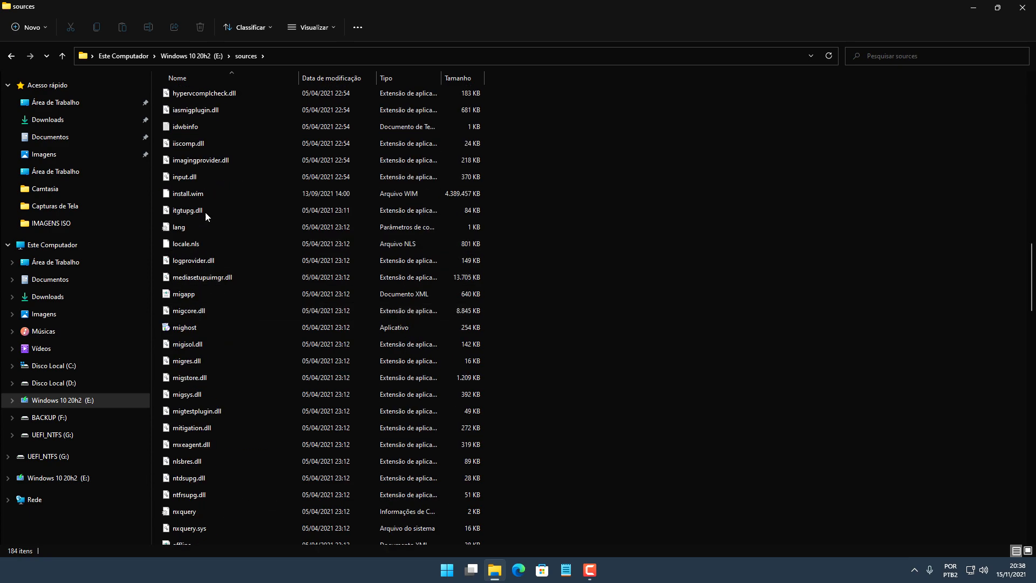
pyautogui.click(189, 195)
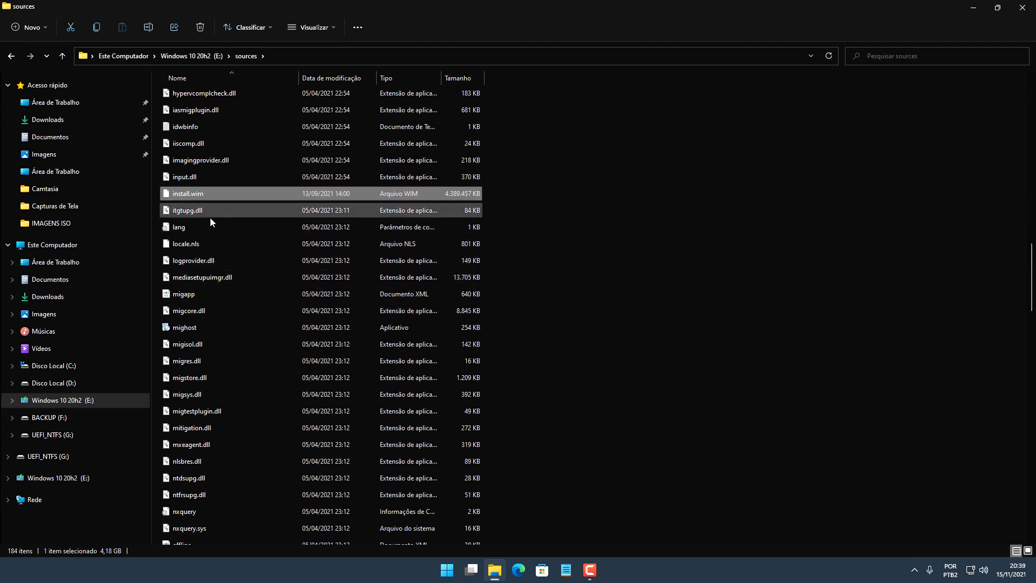
# Step: Examine install.esd in the Arquivo Install do Windows 10 folder on BACKUP (F:)
pyautogui.click(83, 421)
pyautogui.doubleClick(231, 123)
pyautogui.click(185, 97)
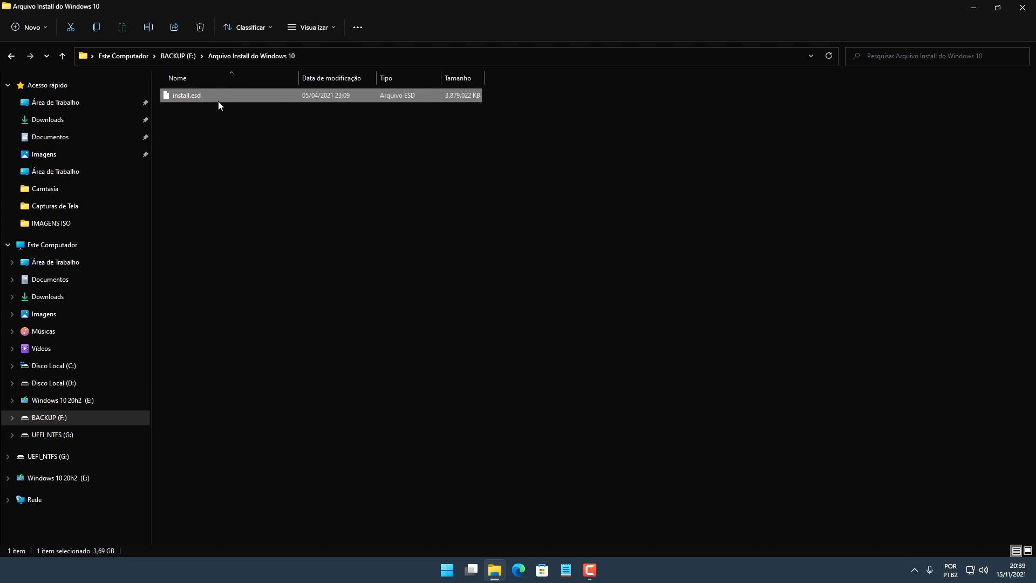
pyautogui.click(209, 114)
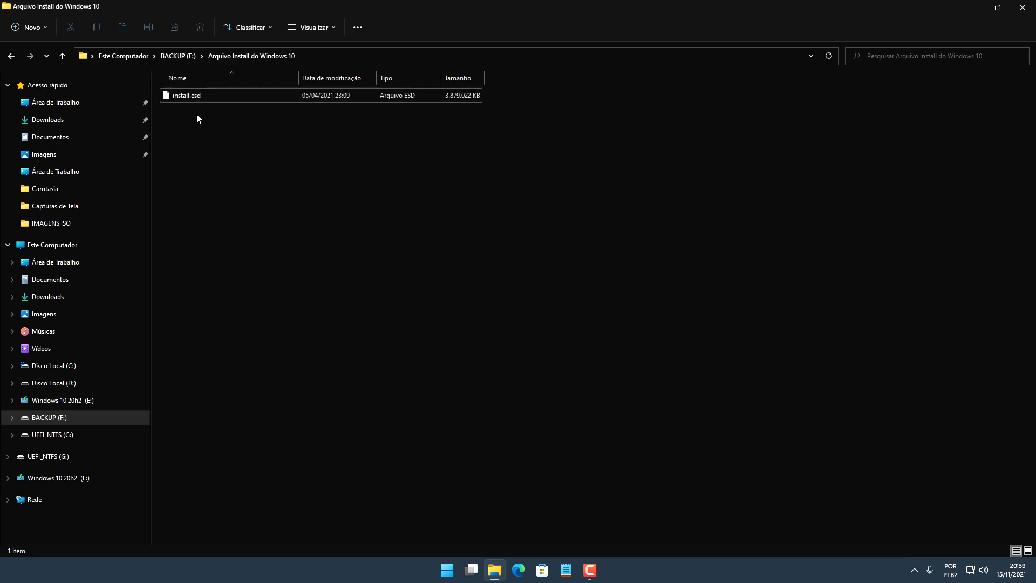
pyautogui.click(190, 96)
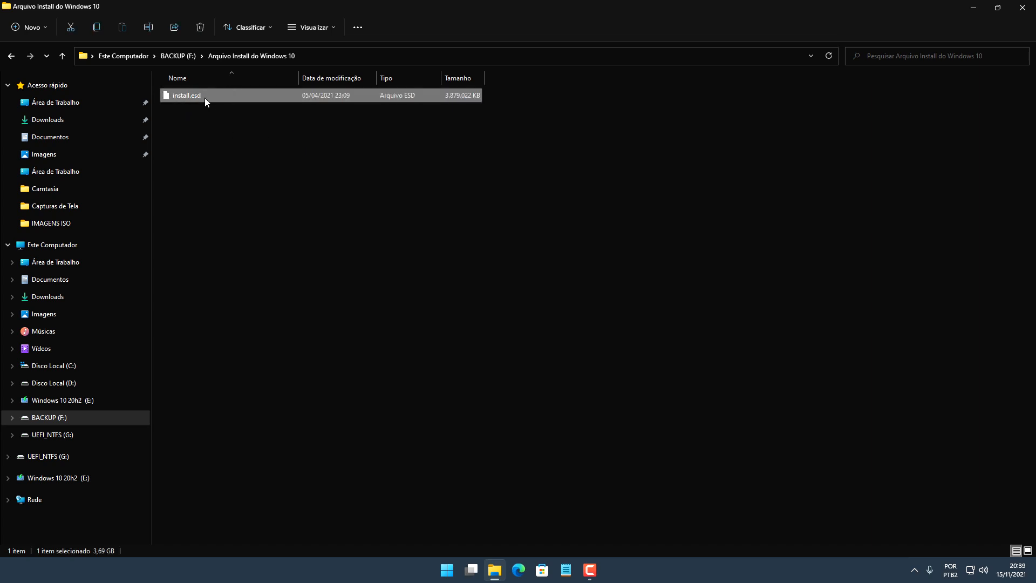
pyautogui.click(215, 111)
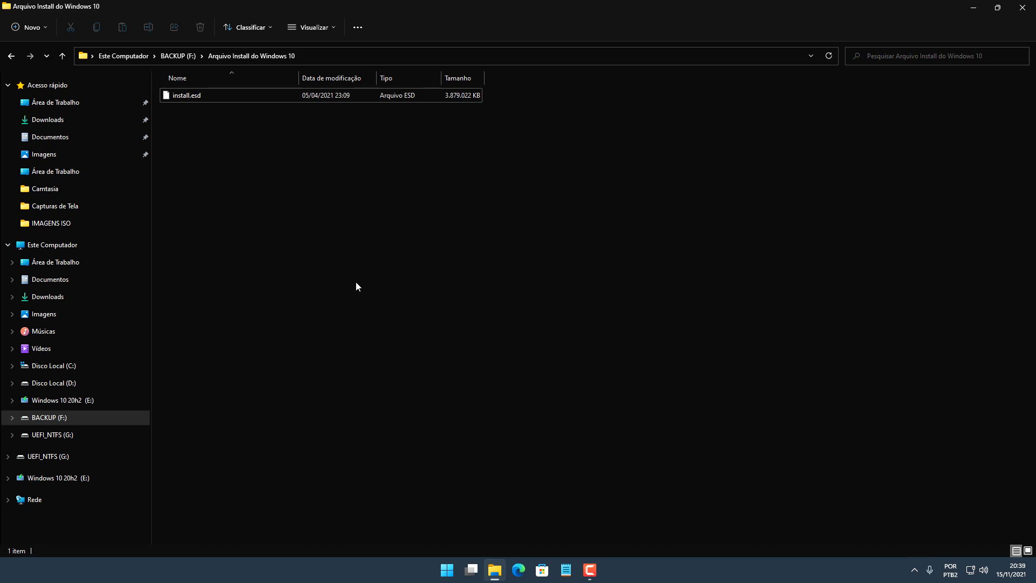
# Step: Mount the Win11_BrazilianPortuguese_x64 image from the IMAGENS ISO folder on BACKUP (F:)
pyautogui.hotkey('alt', 'Up')
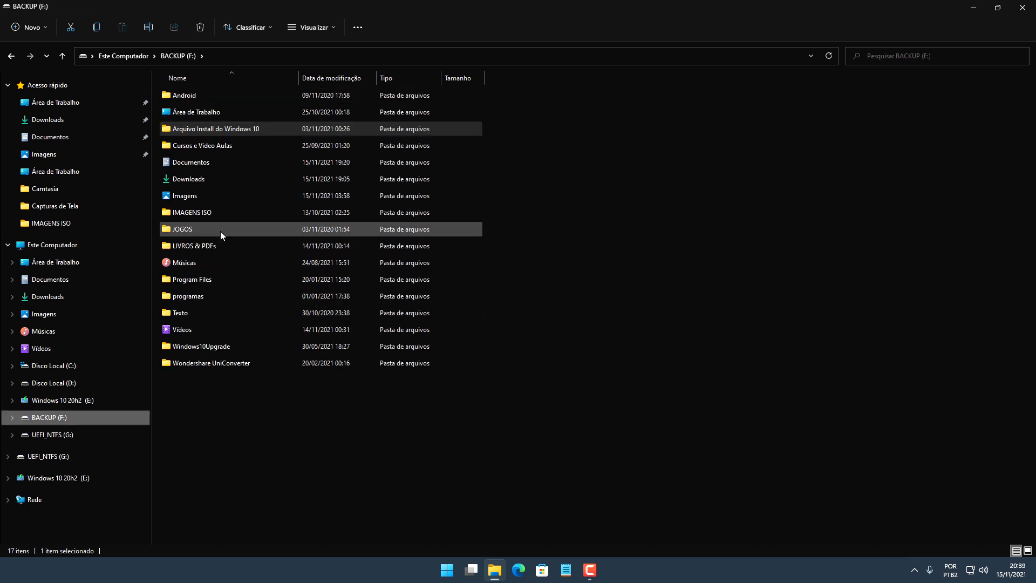
pyautogui.doubleClick(231, 213)
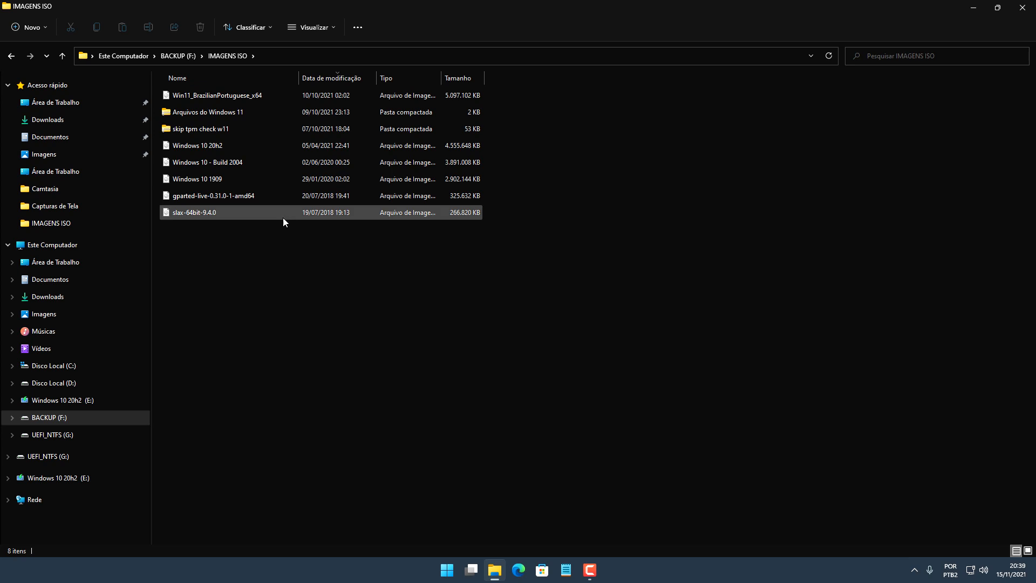
pyautogui.click(244, 95)
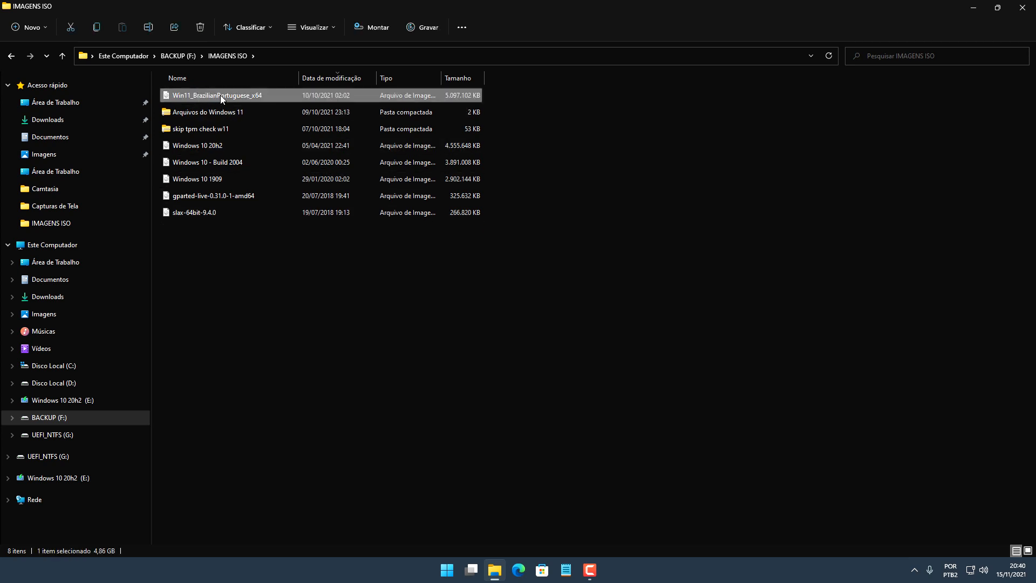
pyautogui.rightClick(220, 95)
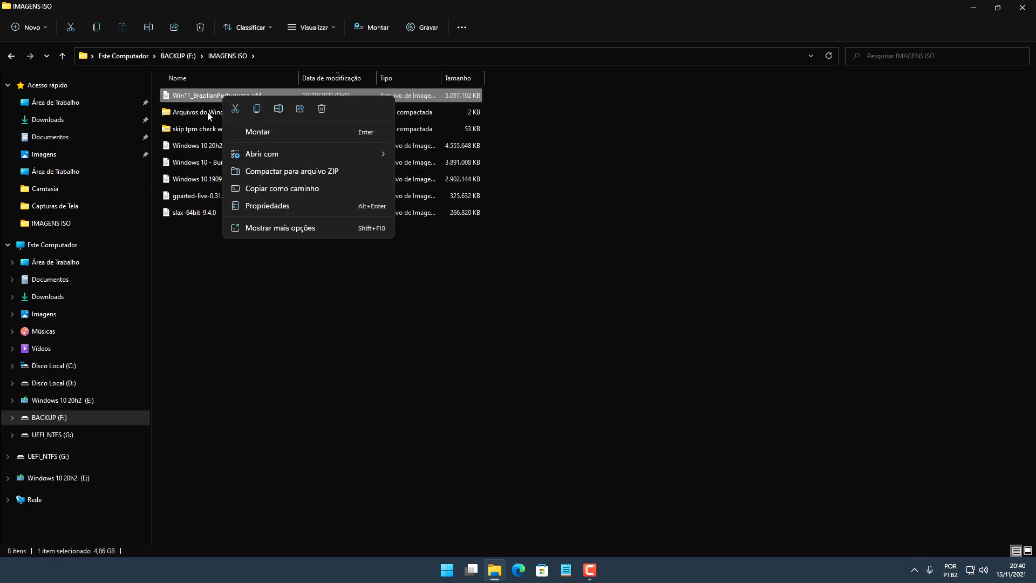
pyautogui.rightClick(205, 98)
pyautogui.click(243, 134)
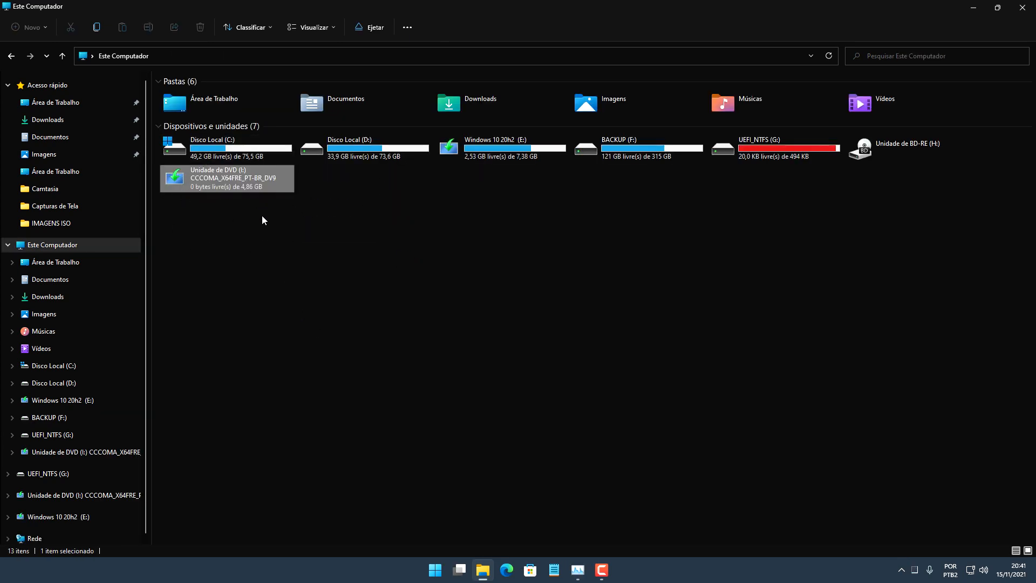
# Step: Copy install.wim from the sources folder of the mounted Windows 11 DVD drive (I:)
pyautogui.doubleClick(225, 184)
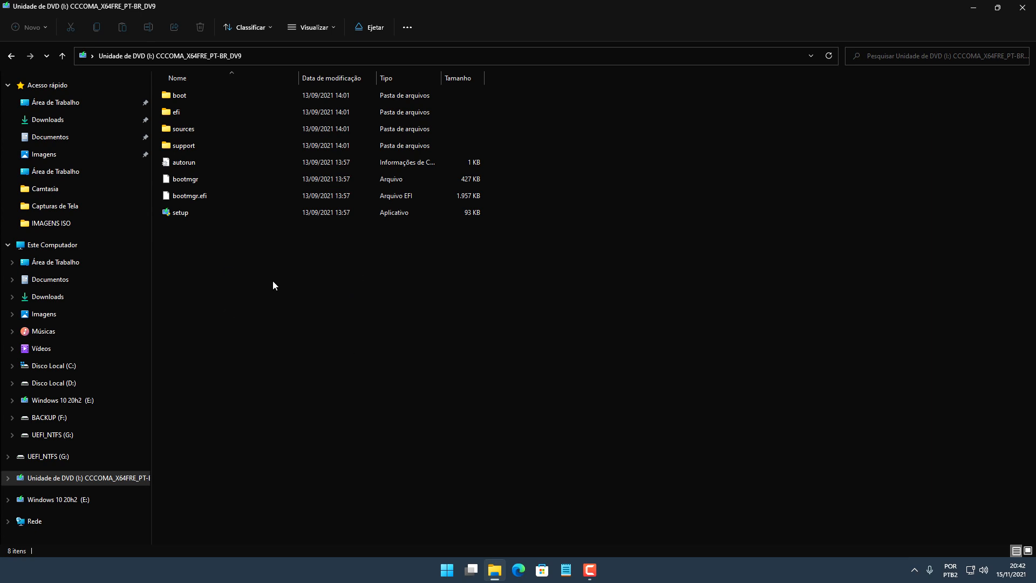
pyautogui.rightClick(243, 276)
pyautogui.click(206, 307)
pyautogui.doubleClick(205, 130)
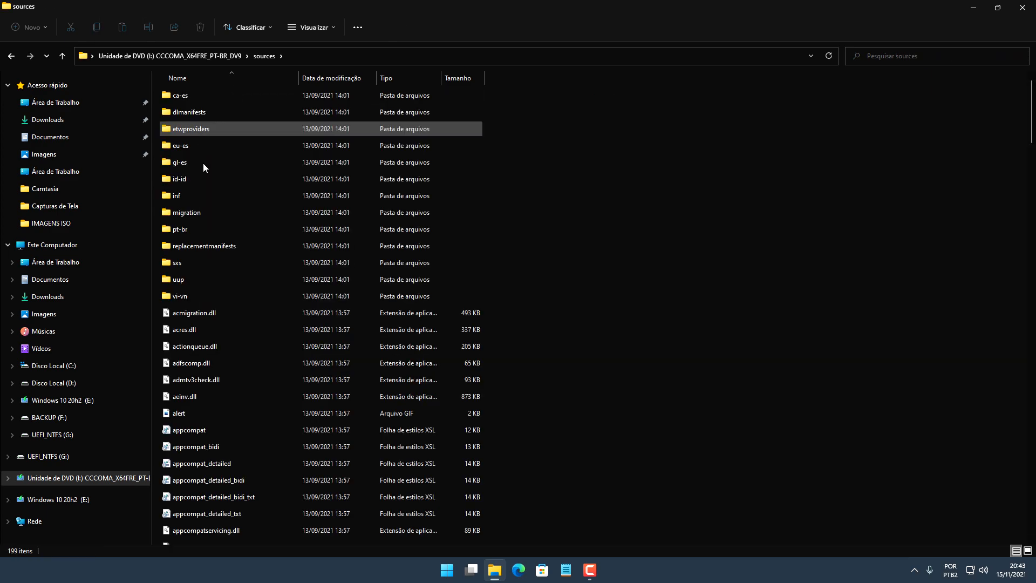
pyautogui.scroll(-19, 273, 217)
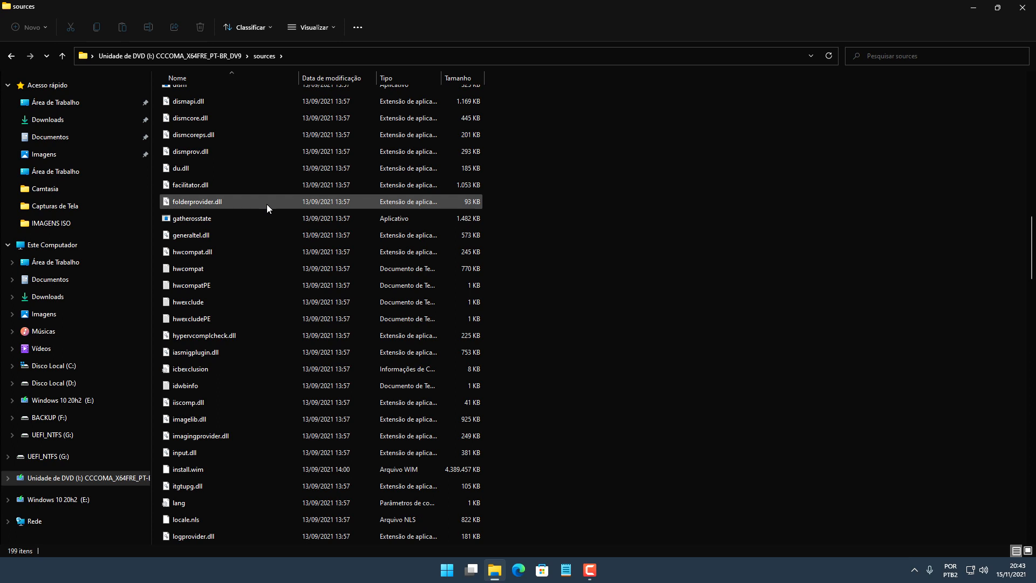
pyautogui.scroll(-3, 266, 204)
pyautogui.click(205, 322)
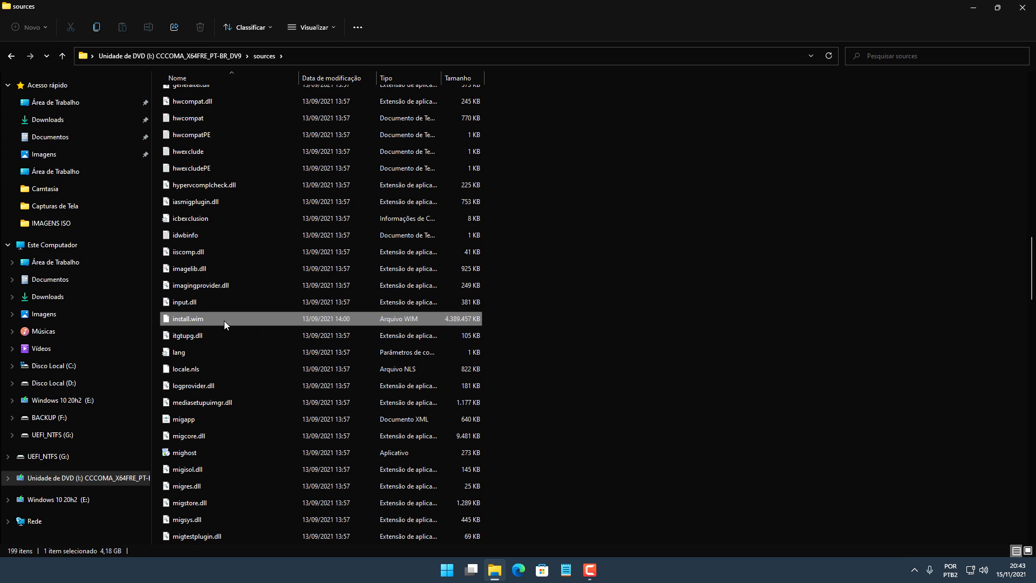
pyautogui.rightClick(199, 321)
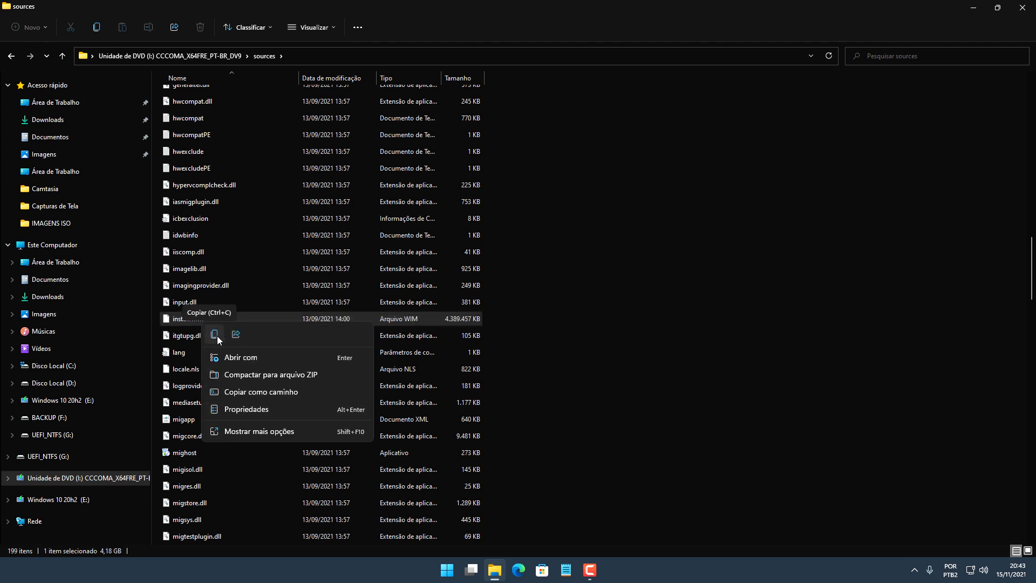
pyautogui.click(215, 335)
pyautogui.click(682, 283)
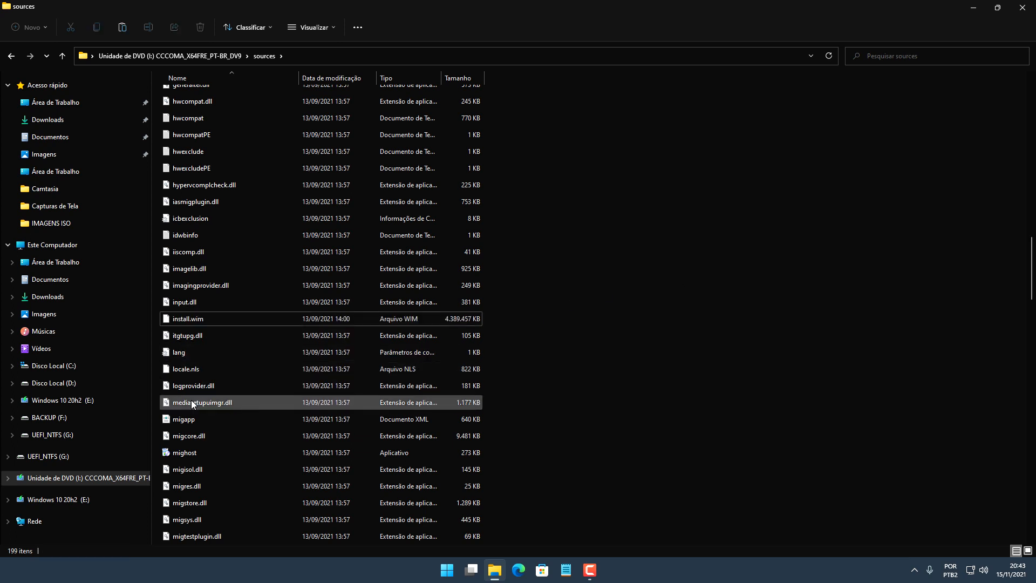
# Step: Try to paste install.wim into the sources folder of the Windows 10 20h2 (E:) drive, and cancel the transfer
pyautogui.click(96, 400)
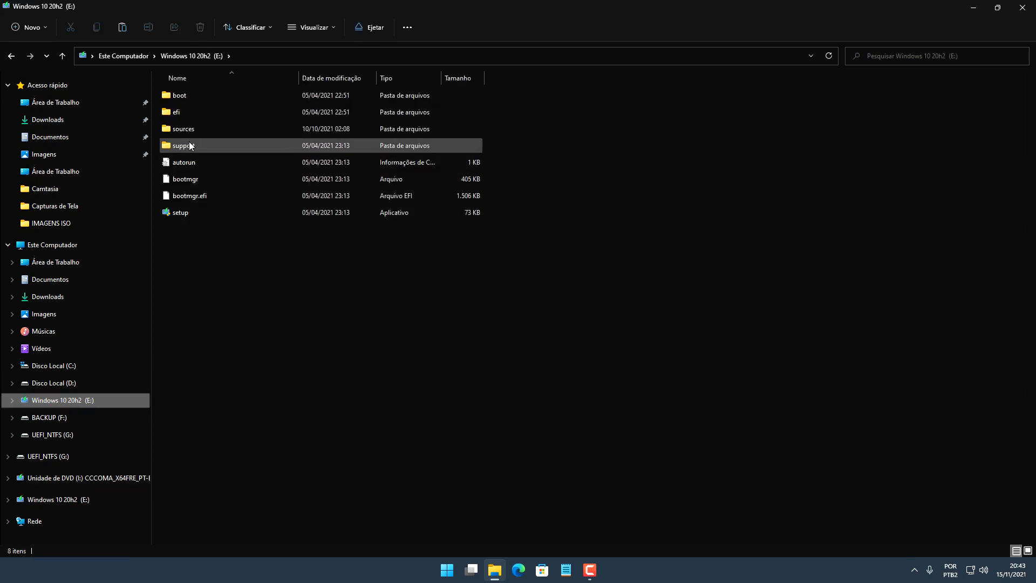
pyautogui.doubleClick(220, 130)
pyautogui.scroll(-5, 373, 218)
pyautogui.scroll(-7, 373, 216)
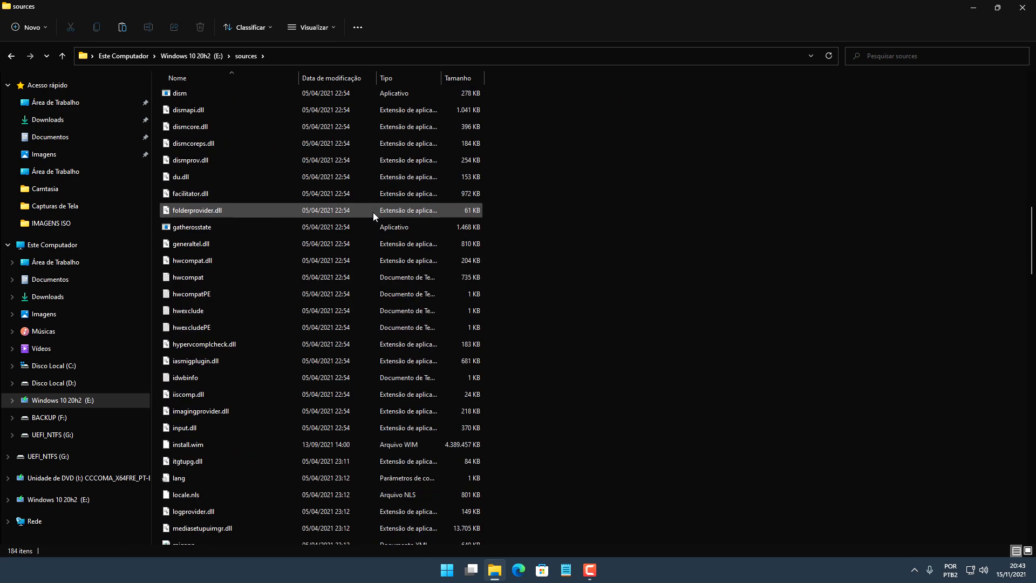
pyautogui.rightClick(692, 173)
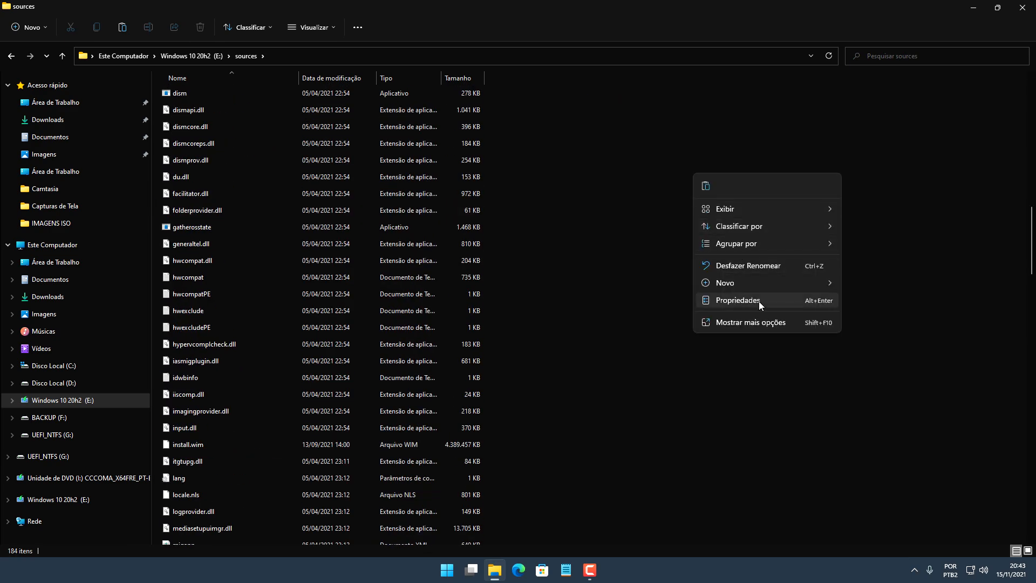
pyautogui.click(706, 186)
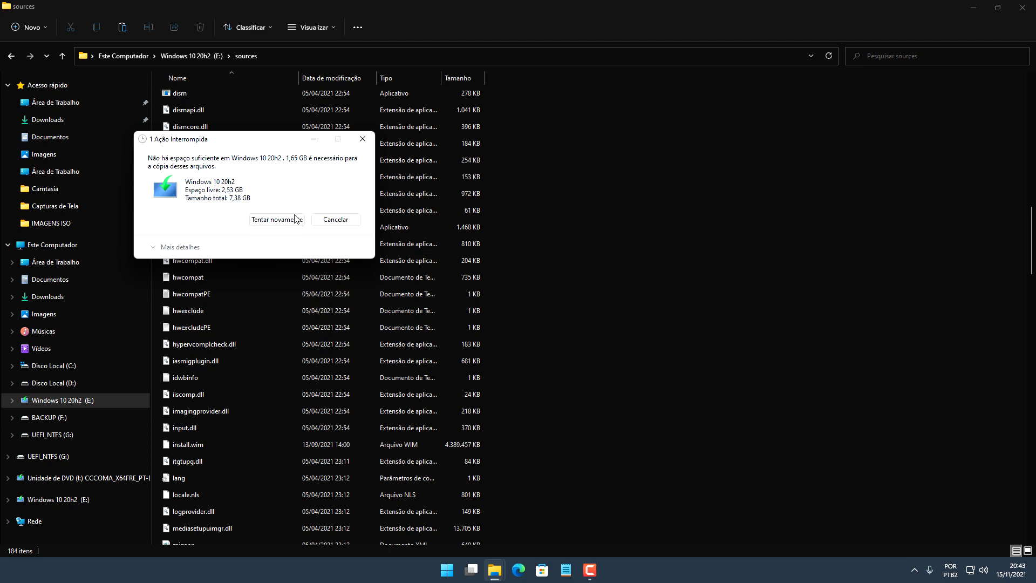
pyautogui.click(342, 223)
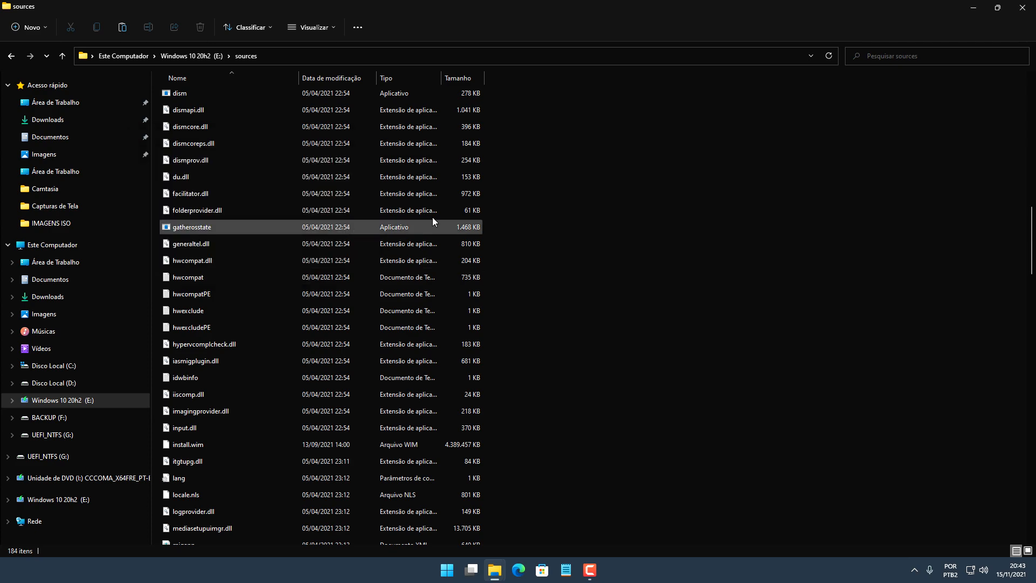
# Step: Examine the install.wim file already in the sources folder of the Windows 10 20h2 (E:) drive
pyautogui.scroll(-3, 219, 304)
pyautogui.click(203, 304)
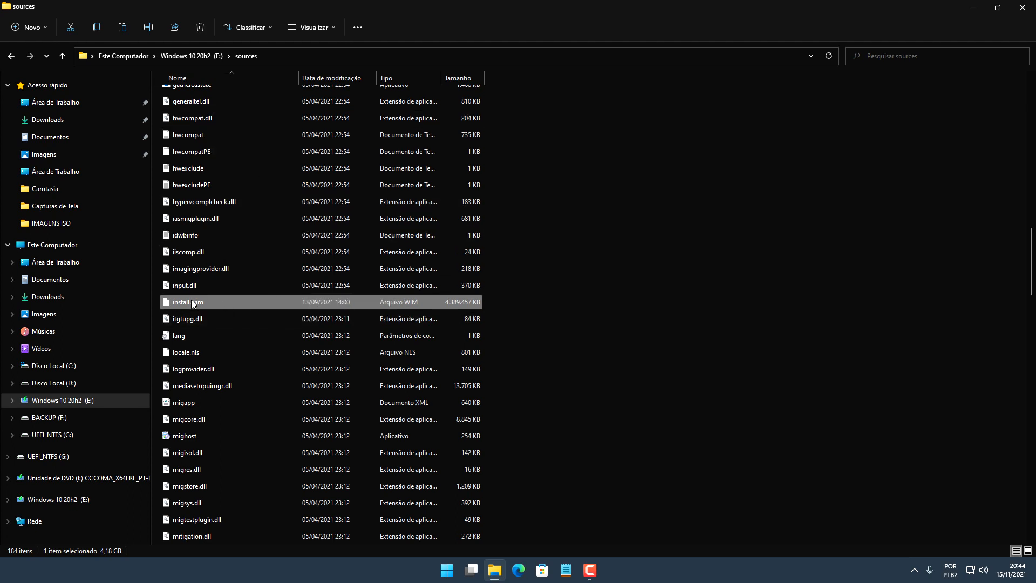
pyautogui.moveTo(231, 299)
pyautogui.rightClick(615, 227)
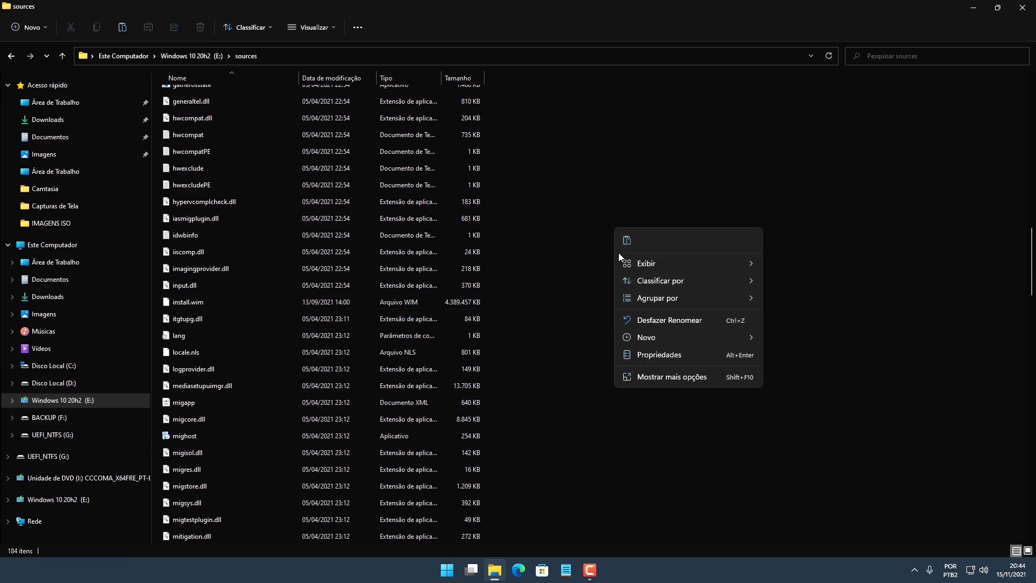
pyautogui.click(636, 167)
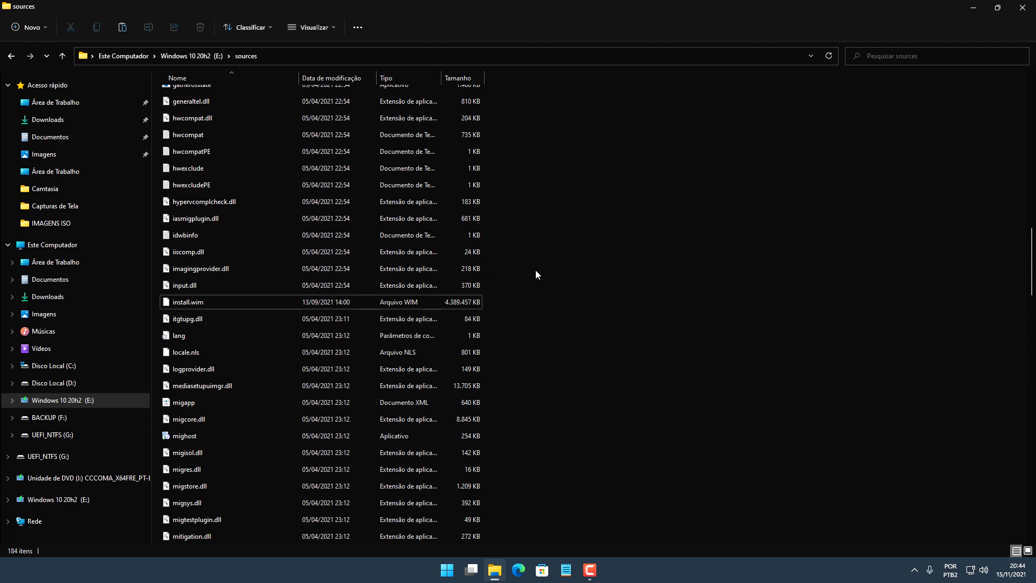
pyautogui.click(328, 306)
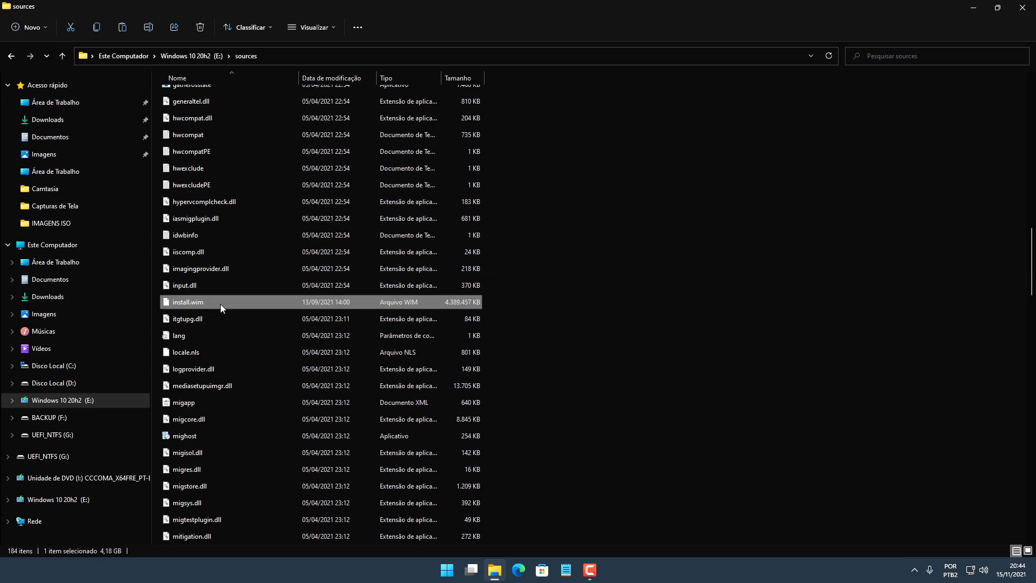
# Step: Examine the setup application in the root of the Windows 10 20h2 (E:) drive and close File Explorer
pyautogui.press('BackSpace')
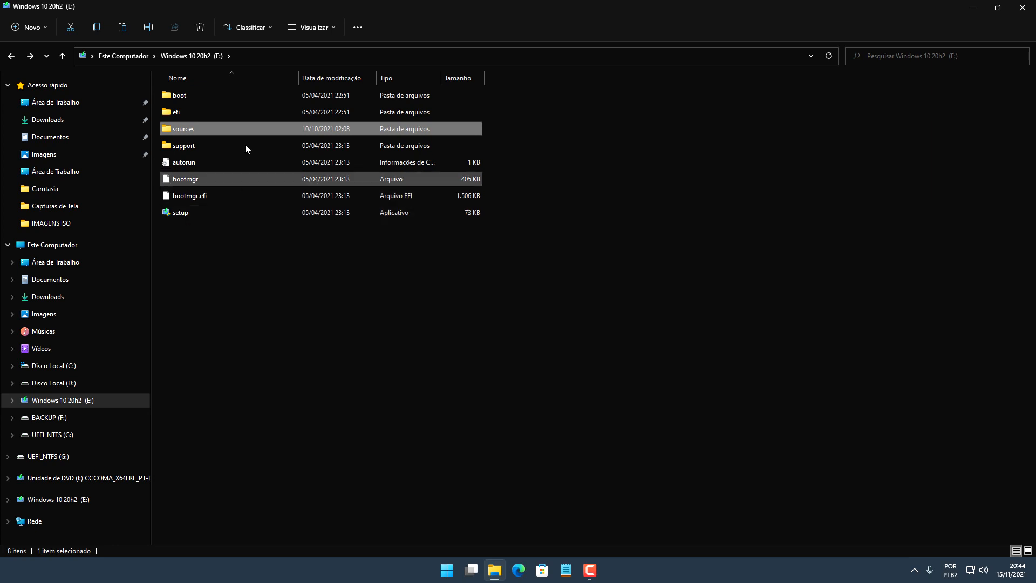
pyautogui.click(184, 213)
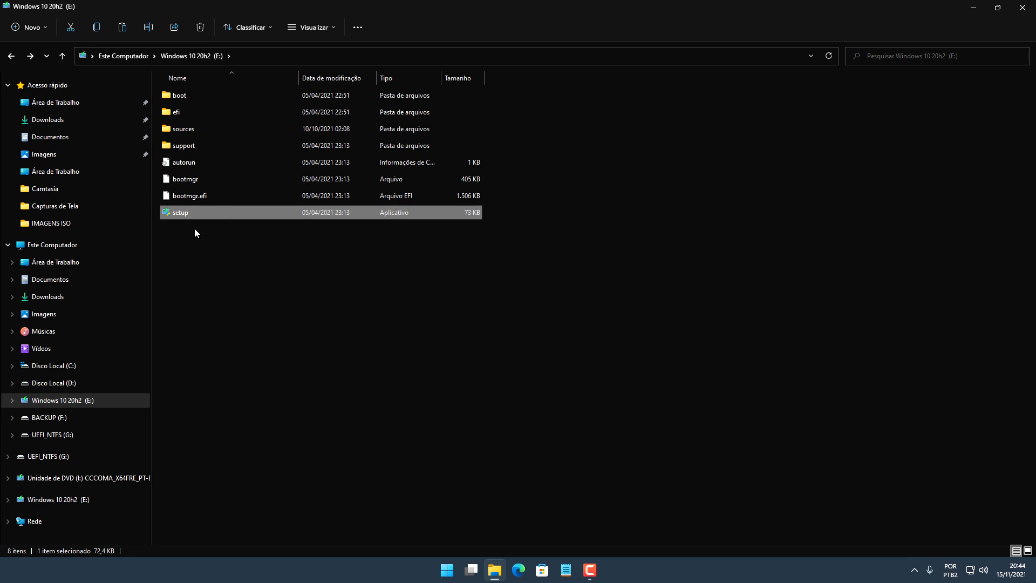
pyautogui.click(287, 294)
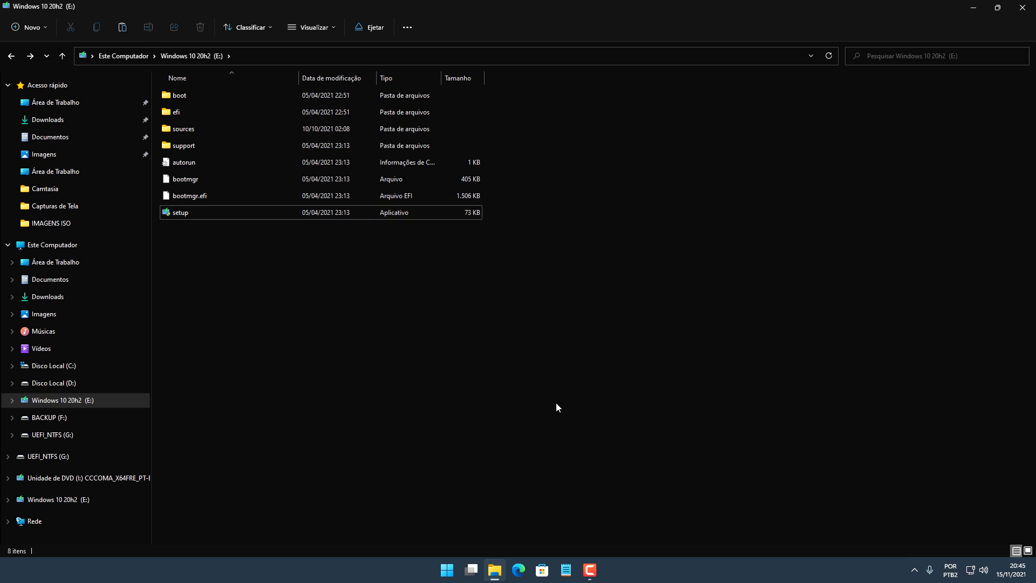
pyautogui.click(1022, 8)
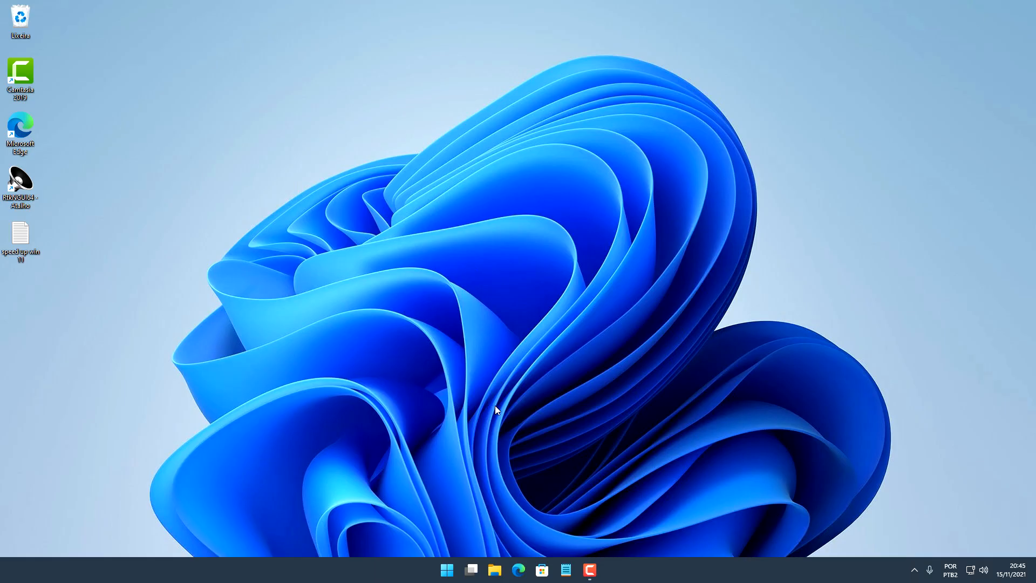
pyautogui.click(448, 574)
pyautogui.click(449, 574)
pyautogui.press('super+e')
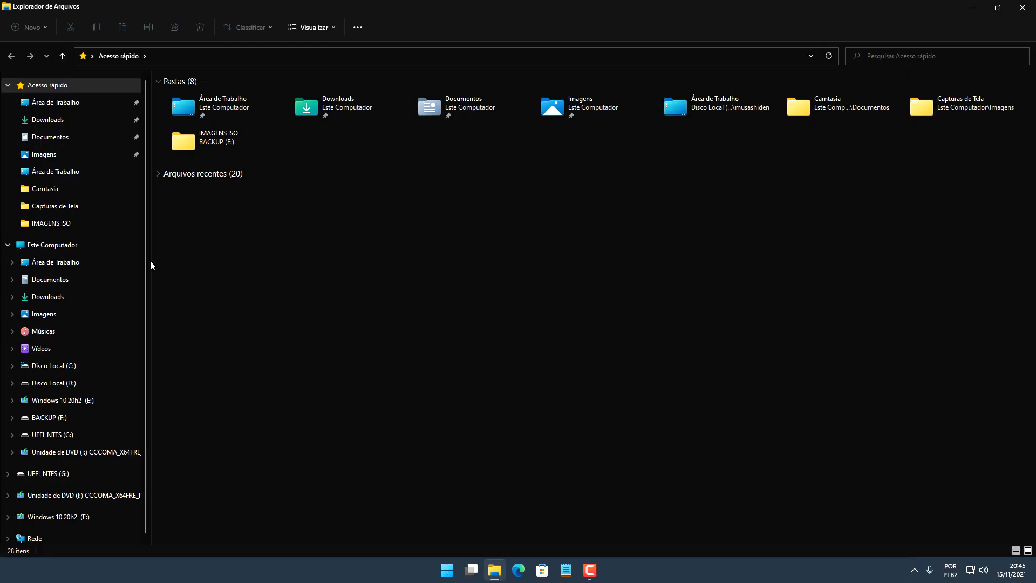
pyautogui.scroll(-1, 88, 238)
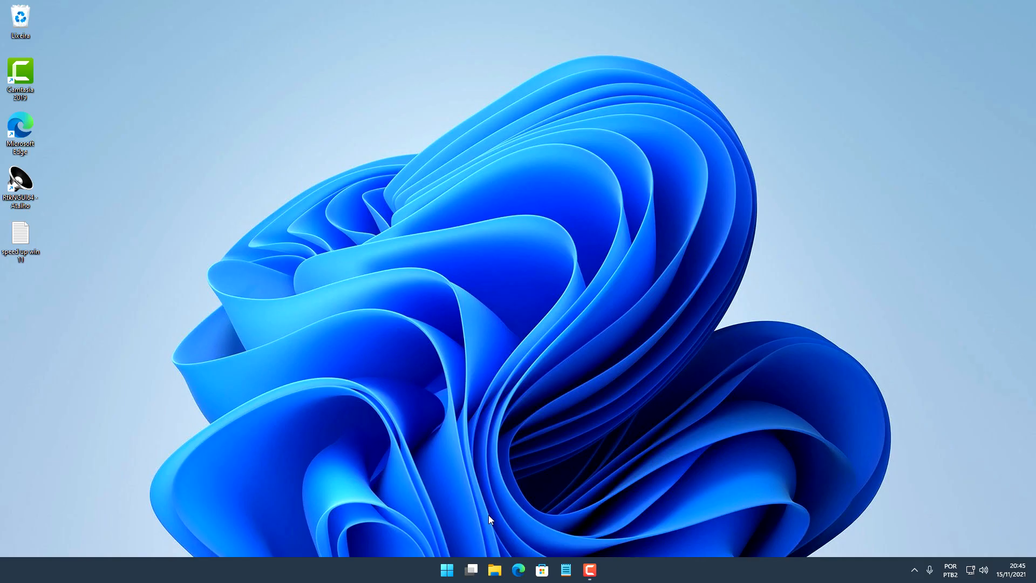
pyautogui.click(447, 575)
pyautogui.click(447, 575)
pyautogui.click(447, 577)
pyautogui.click(446, 577)
pyautogui.click(448, 576)
pyautogui.click(448, 576)
pyautogui.click(447, 576)
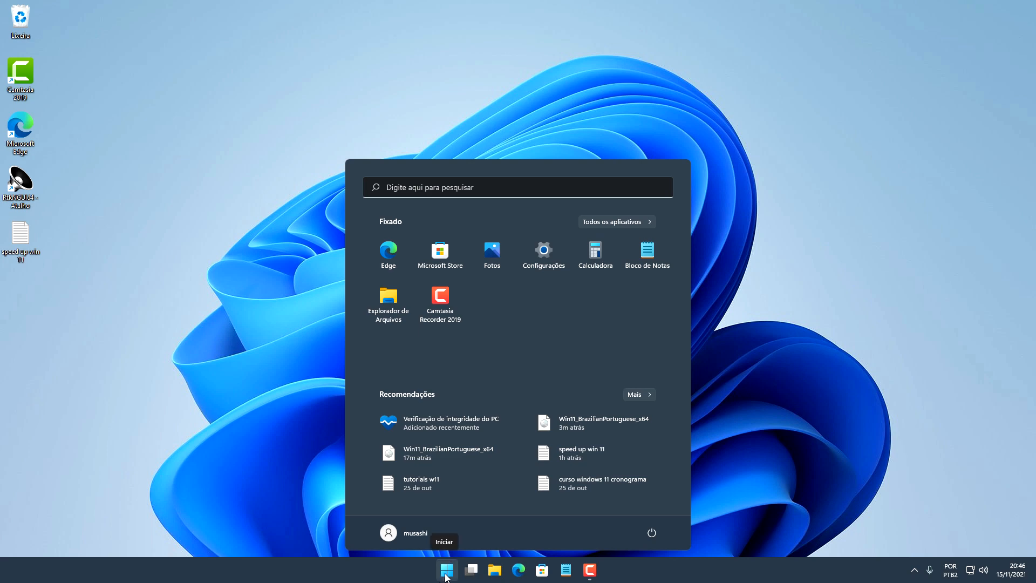
pyautogui.click(447, 577)
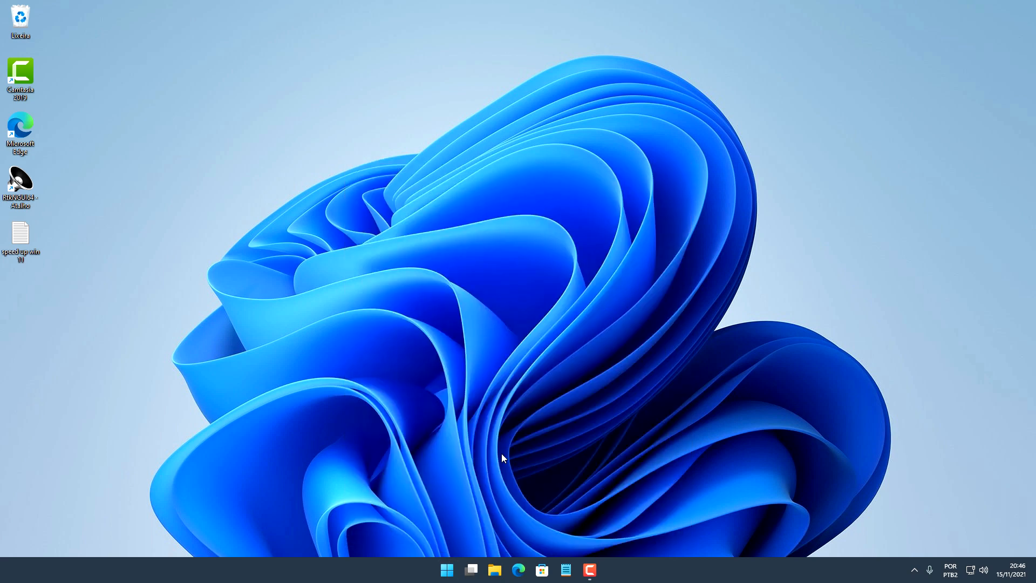